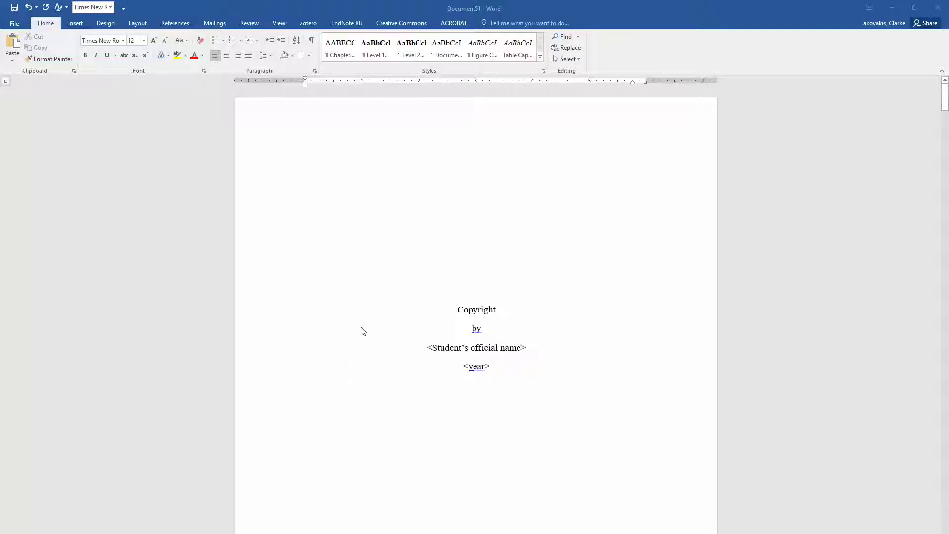
Step: Scroll down from the Dedication page past the Acknowledgements page
{"action": "scroll", "coordinate": [423, 304], "scroll_direction": "down", "scroll_amount": 5}
{"action": "scroll", "coordinate": [426, 301], "scroll_direction": "down", "scroll_amount": 5}
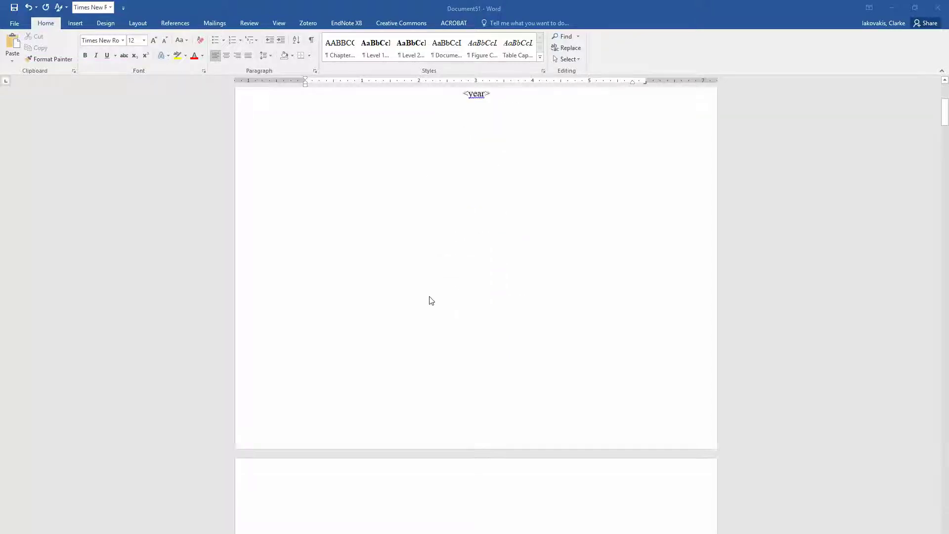
{"action": "scroll", "coordinate": [502, 339], "scroll_direction": "down", "scroll_amount": 3}
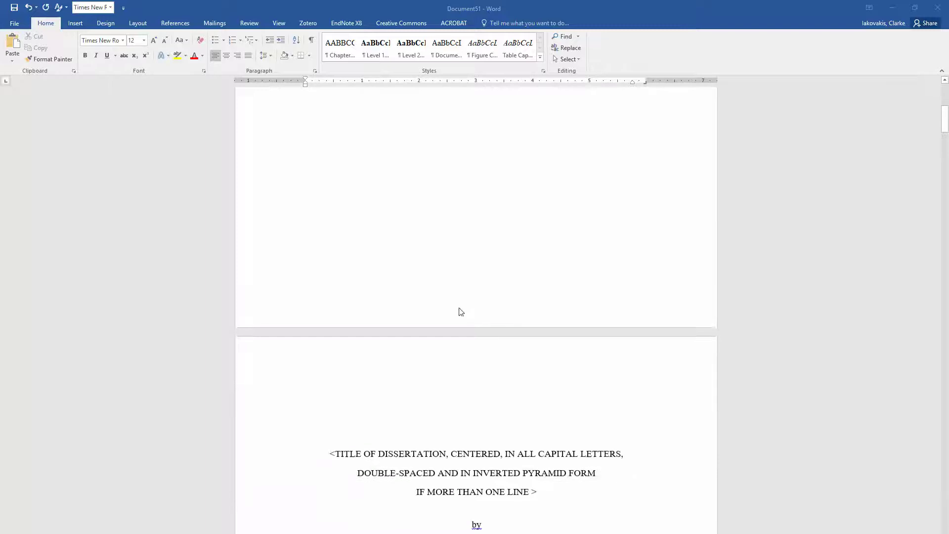
{"action": "scroll", "coordinate": [460, 312], "scroll_direction": "down", "scroll_amount": 6}
{"action": "scroll", "coordinate": [491, 298], "scroll_direction": "down", "scroll_amount": 5}
{"action": "scroll", "coordinate": [500, 317], "scroll_direction": "down", "scroll_amount": 5}
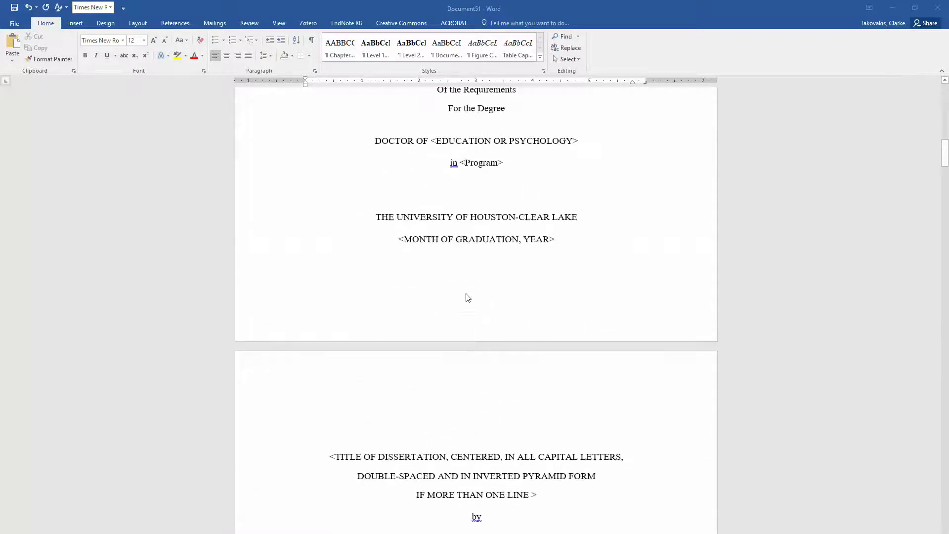
{"action": "scroll", "coordinate": [495, 312], "scroll_direction": "down", "scroll_amount": 4}
{"action": "scroll", "coordinate": [492, 306], "scroll_direction": "down", "scroll_amount": 5}
{"action": "scroll", "coordinate": [489, 308], "scroll_direction": "down", "scroll_amount": 4}
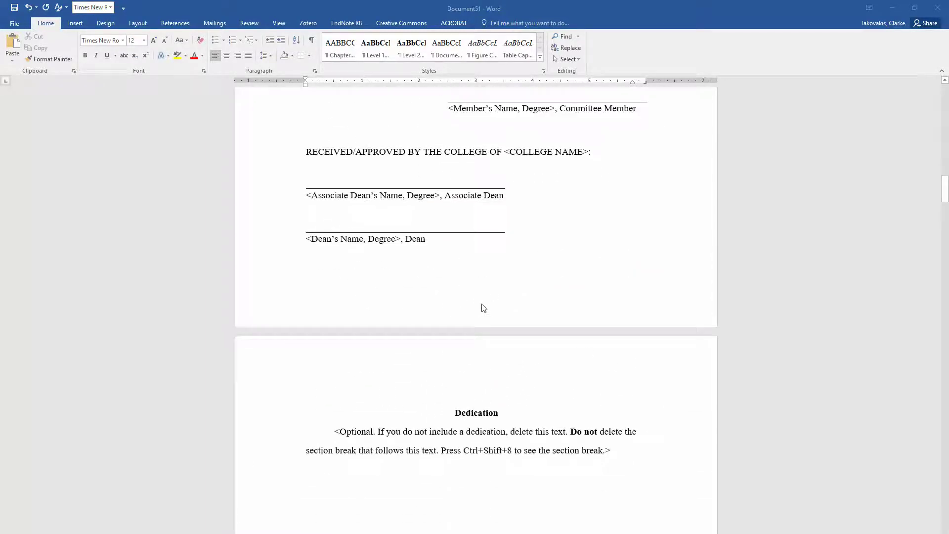
{"action": "scroll", "coordinate": [569, 287], "scroll_direction": "up", "scroll_amount": 6}
{"action": "scroll", "coordinate": [593, 262], "scroll_direction": "up", "scroll_amount": 7}
{"action": "scroll", "coordinate": [533, 249], "scroll_direction": "up", "scroll_amount": 7}
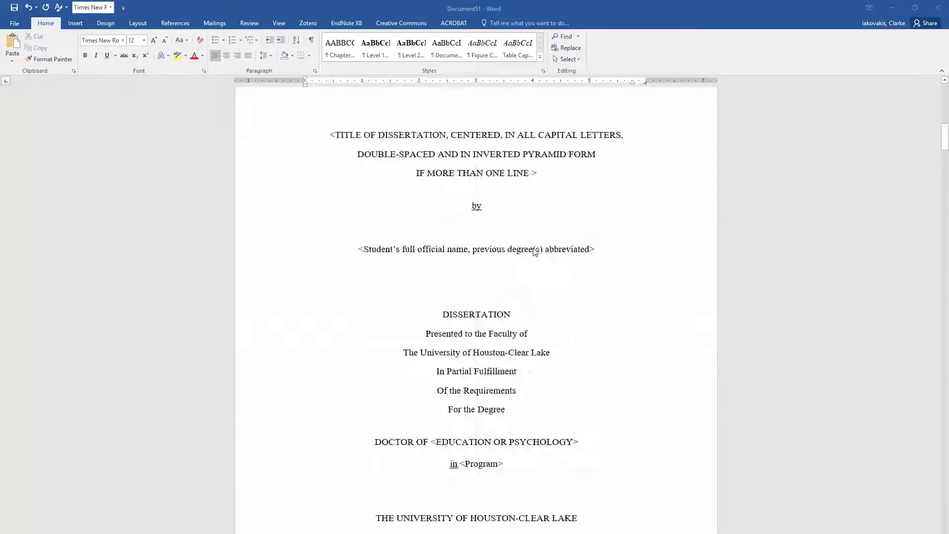
{"action": "scroll", "coordinate": [529, 239], "scroll_direction": "up", "scroll_amount": 7}
{"action": "scroll", "coordinate": [524, 231], "scroll_direction": "down", "scroll_amount": 5}
{"action": "scroll", "coordinate": [504, 275], "scroll_direction": "down", "scroll_amount": 3}
{"action": "scroll", "coordinate": [484, 296], "scroll_direction": "down", "scroll_amount": 5}
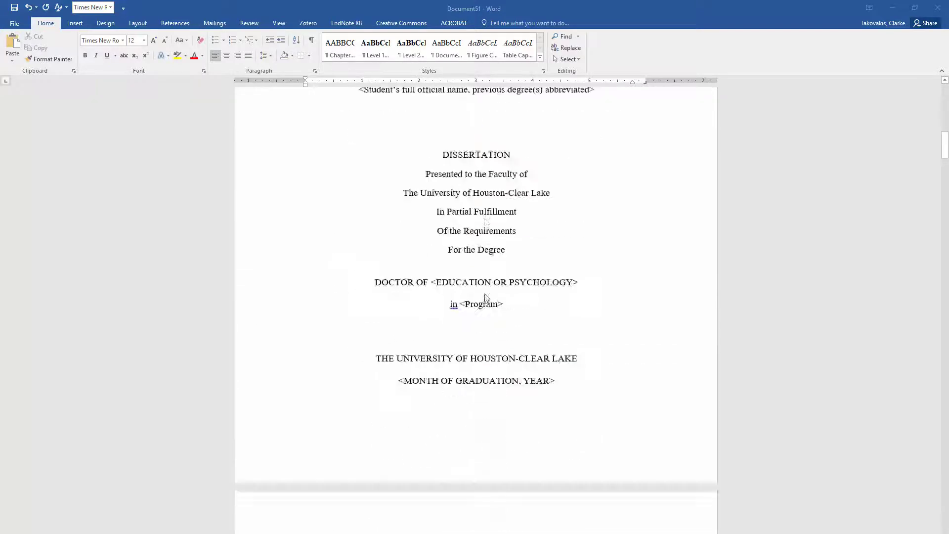
{"action": "scroll", "coordinate": [485, 303], "scroll_direction": "down", "scroll_amount": 6}
{"action": "scroll", "coordinate": [490, 300], "scroll_direction": "down", "scroll_amount": 6}
{"action": "scroll", "coordinate": [475, 324], "scroll_direction": "down", "scroll_amount": 3}
{"action": "scroll", "coordinate": [475, 324], "scroll_direction": "down", "scroll_amount": 6}
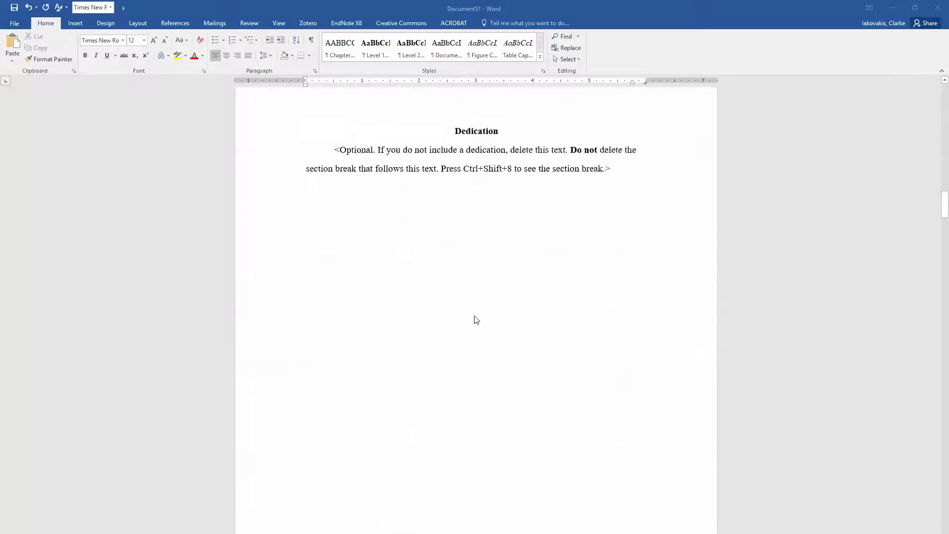
{"action": "scroll", "coordinate": [475, 320], "scroll_direction": "down", "scroll_amount": 3}
{"action": "scroll", "coordinate": [476, 317], "scroll_direction": "down", "scroll_amount": 3}
{"action": "scroll", "coordinate": [476, 318], "scroll_direction": "down", "scroll_amount": 4}
{"action": "scroll", "coordinate": [476, 318], "scroll_direction": "down", "scroll_amount": 2}
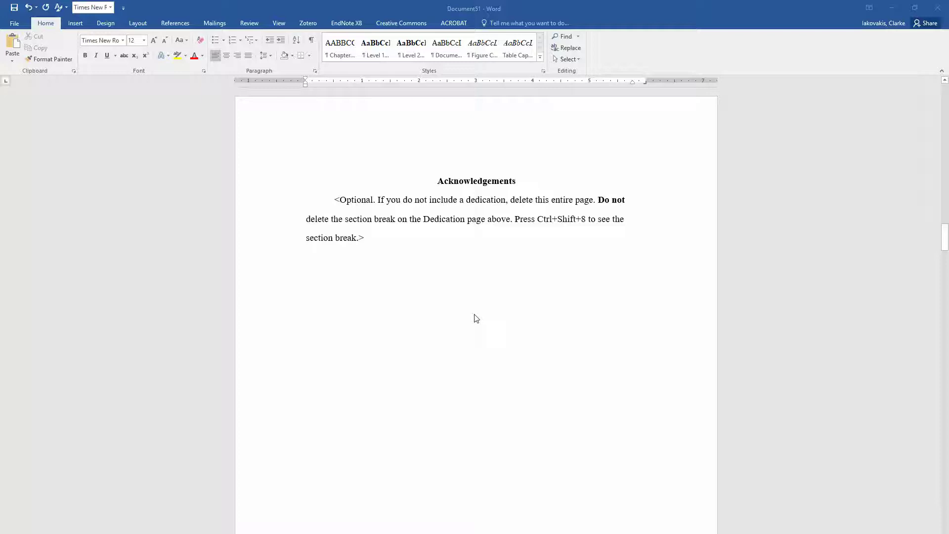
{"action": "scroll", "coordinate": [476, 318], "scroll_direction": "down", "scroll_amount": 3}
{"action": "scroll", "coordinate": [476, 318], "scroll_direction": "down", "scroll_amount": 3}
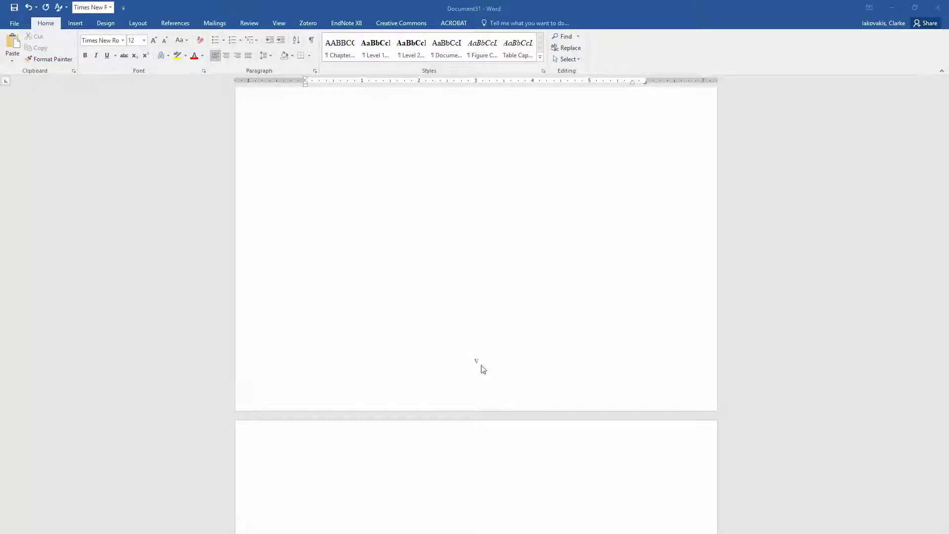
{"action": "scroll", "coordinate": [476, 371], "scroll_direction": "down", "scroll_amount": 5}
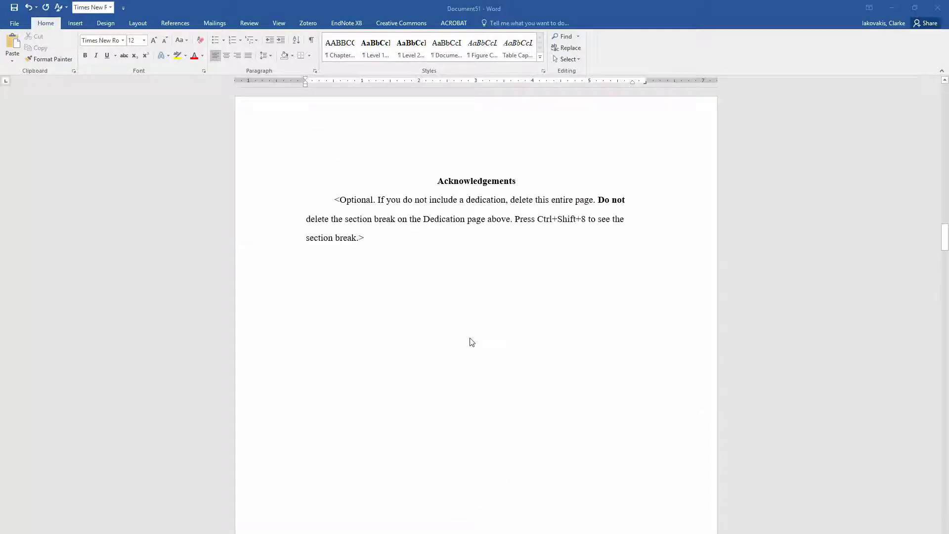
Step: Keep moving down through the front matter toward the later pages
{"action": "scroll", "coordinate": [474, 347], "scroll_direction": "up", "scroll_amount": 1}
{"action": "scroll", "coordinate": [473, 347], "scroll_direction": "down", "scroll_amount": 2}
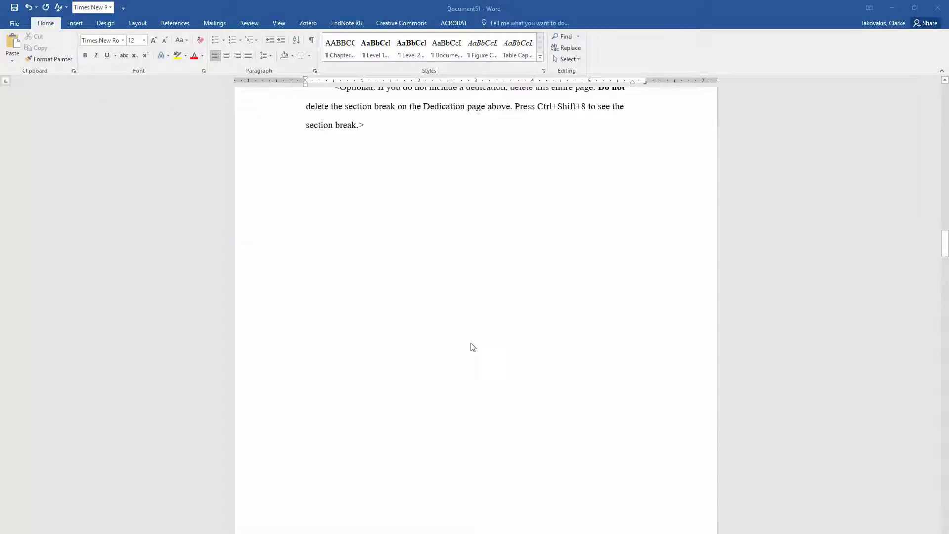
{"action": "scroll", "coordinate": [473, 347], "scroll_direction": "down", "scroll_amount": 2}
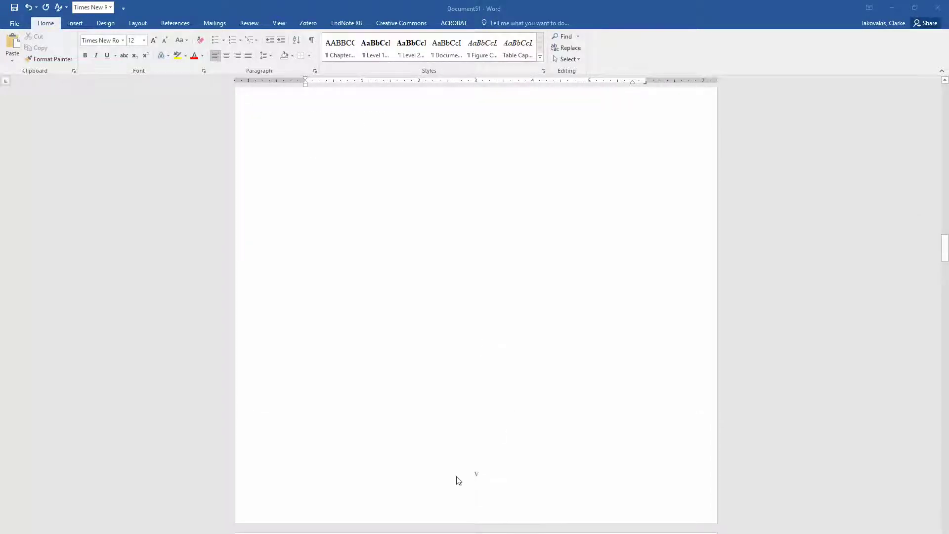
{"action": "scroll", "coordinate": [494, 415], "scroll_direction": "down", "scroll_amount": 2}
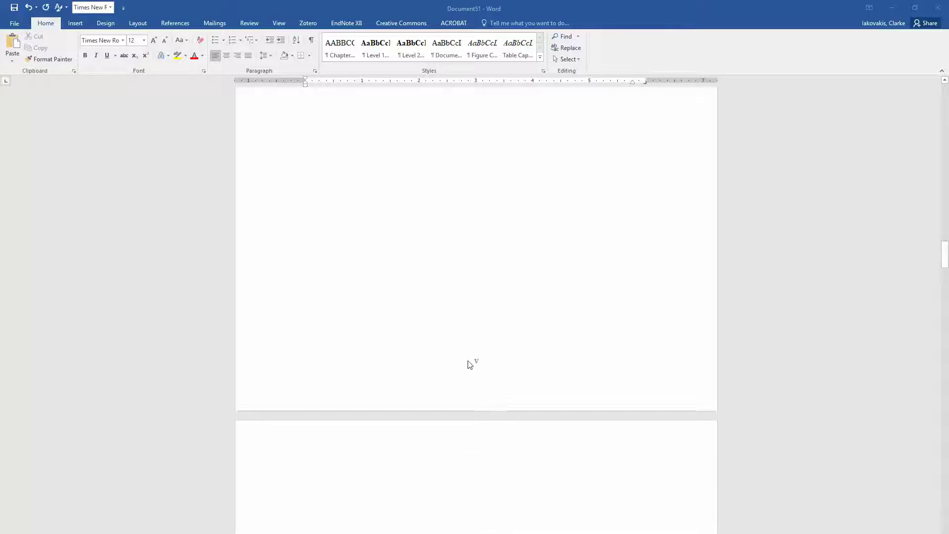
{"action": "scroll", "coordinate": [470, 358], "scroll_direction": "down", "scroll_amount": 3}
{"action": "scroll", "coordinate": [474, 351], "scroll_direction": "down", "scroll_amount": 6}
{"action": "scroll", "coordinate": [475, 352], "scroll_direction": "down", "scroll_amount": 8}
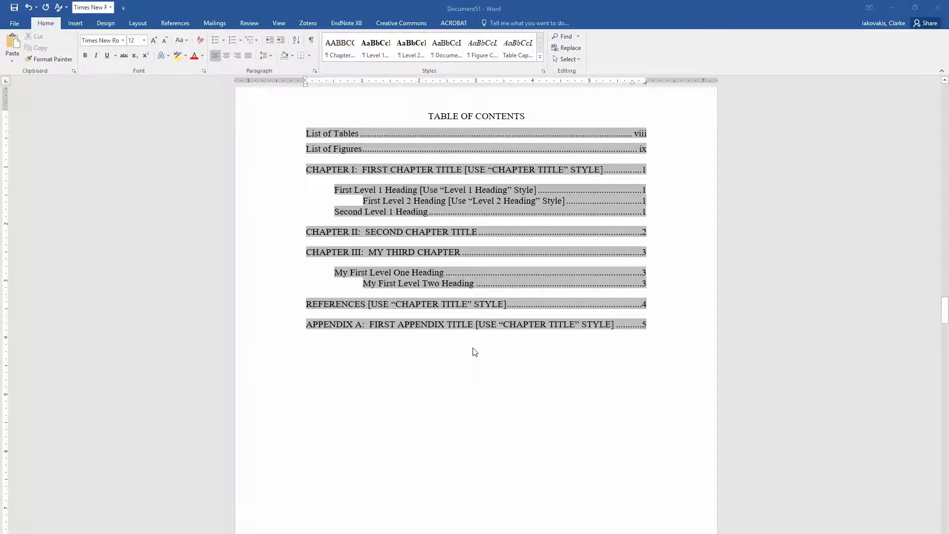
{"action": "scroll", "coordinate": [474, 351], "scroll_direction": "down", "scroll_amount": 3}
{"action": "scroll", "coordinate": [475, 352], "scroll_direction": "down", "scroll_amount": 3}
{"action": "scroll", "coordinate": [475, 352], "scroll_direction": "down", "scroll_amount": 4}
{"action": "scroll", "coordinate": [475, 352], "scroll_direction": "down", "scroll_amount": 5}
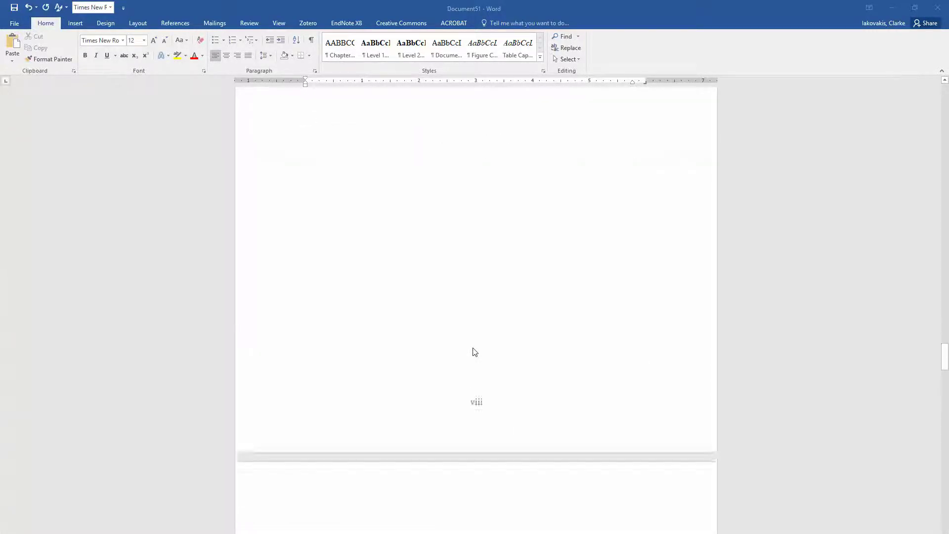
{"action": "scroll", "coordinate": [475, 352], "scroll_direction": "down", "scroll_amount": 5}
{"action": "scroll", "coordinate": [474, 352], "scroll_direction": "down", "scroll_amount": 5}
{"action": "scroll", "coordinate": [474, 351], "scroll_direction": "down", "scroll_amount": 2}
{"action": "scroll", "coordinate": [474, 352], "scroll_direction": "down", "scroll_amount": 2}
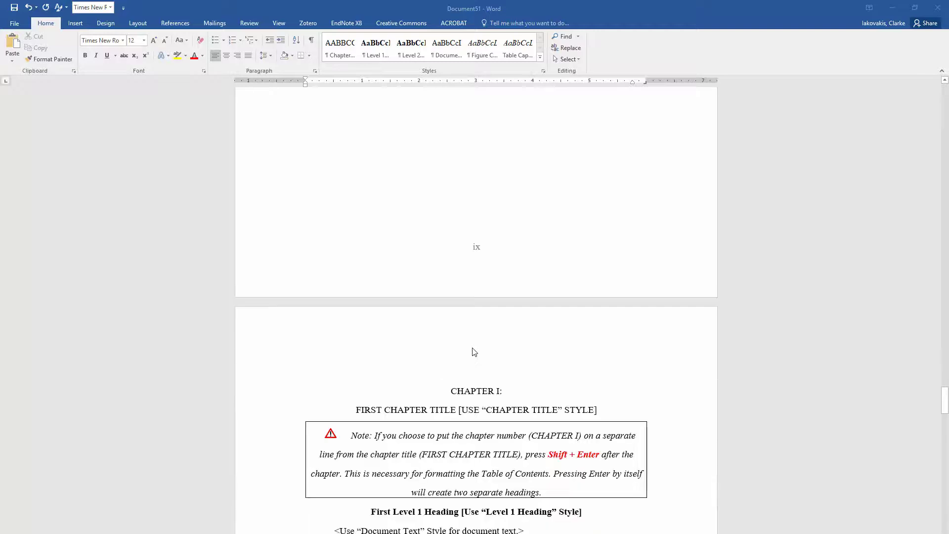
{"action": "scroll", "coordinate": [485, 276], "scroll_direction": "down", "scroll_amount": 5}
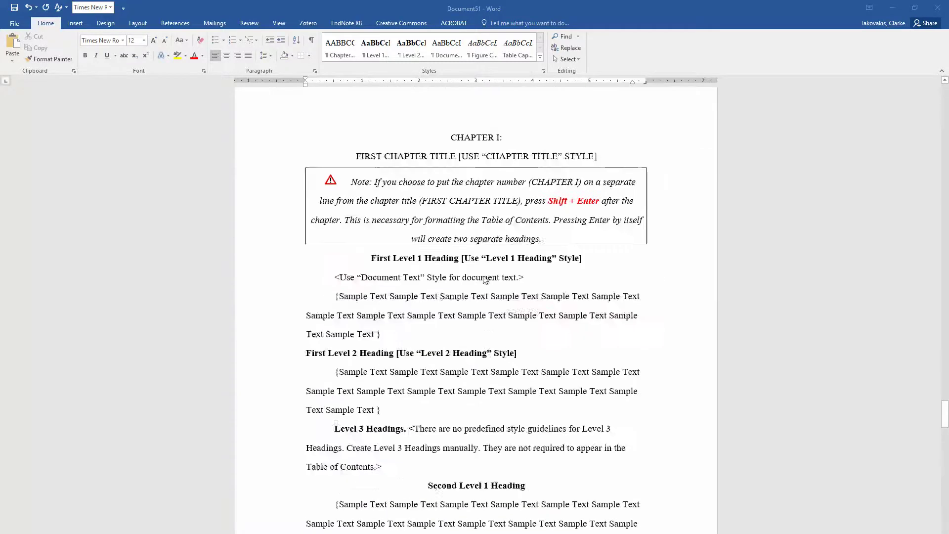
{"action": "scroll", "coordinate": [485, 280], "scroll_direction": "down", "scroll_amount": 3}
{"action": "scroll", "coordinate": [475, 321], "scroll_direction": "down", "scroll_amount": 2}
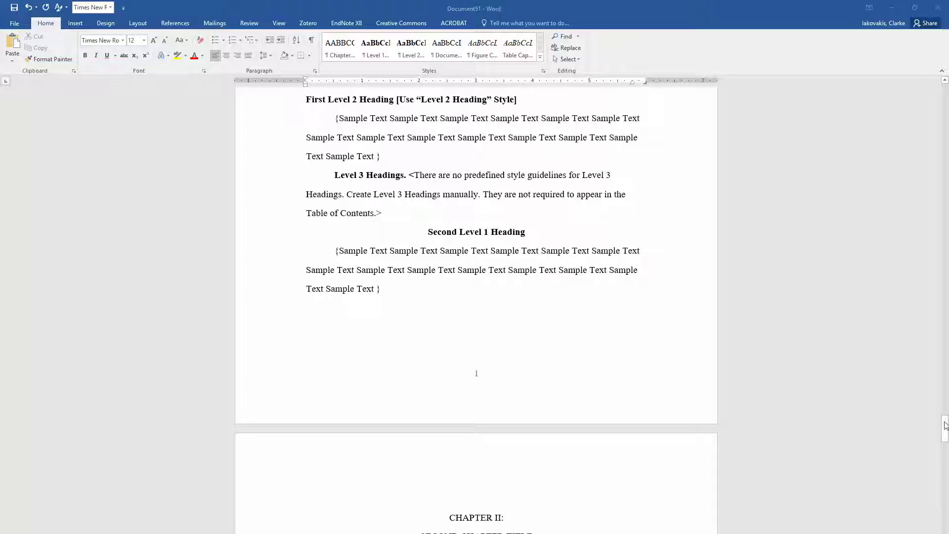
{"action": "left_click_drag", "start_coordinate": [945, 425], "coordinate": [945, 94]}
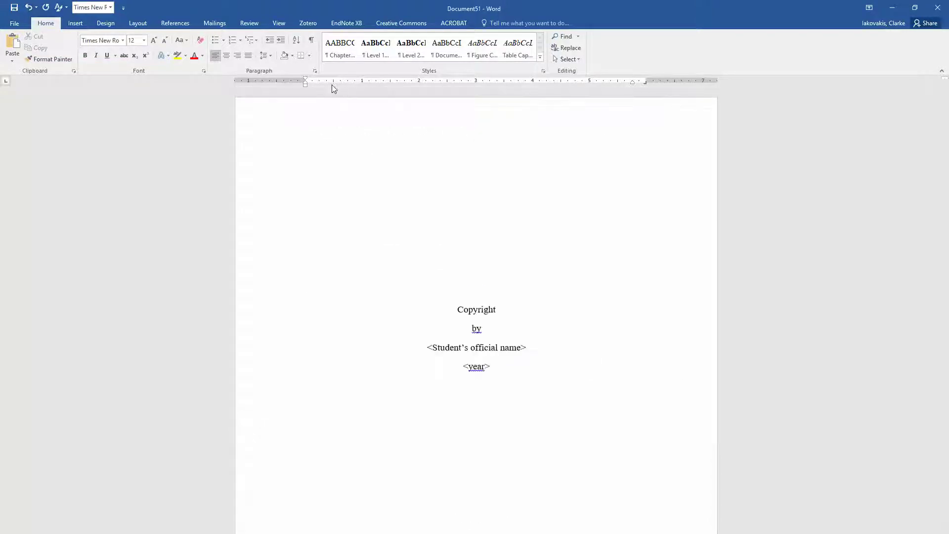
Step: Reveal hidden paragraph marks and page breaks, then continue down the front matter
{"action": "left_click", "coordinate": [311, 42]}
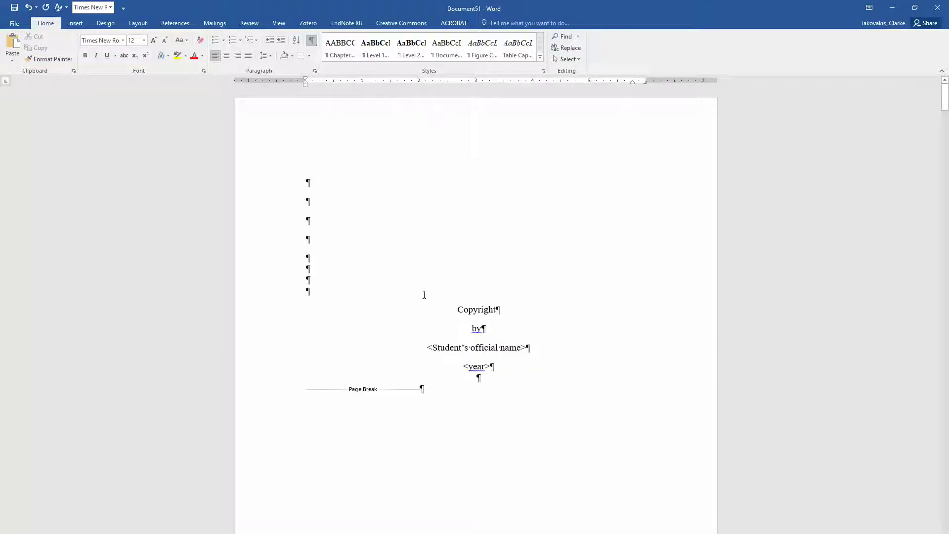
{"action": "scroll", "coordinate": [388, 336], "scroll_direction": "down", "scroll_amount": 2}
{"action": "scroll", "coordinate": [388, 334], "scroll_direction": "down", "scroll_amount": 1}
{"action": "scroll", "coordinate": [386, 327], "scroll_direction": "down", "scroll_amount": 2}
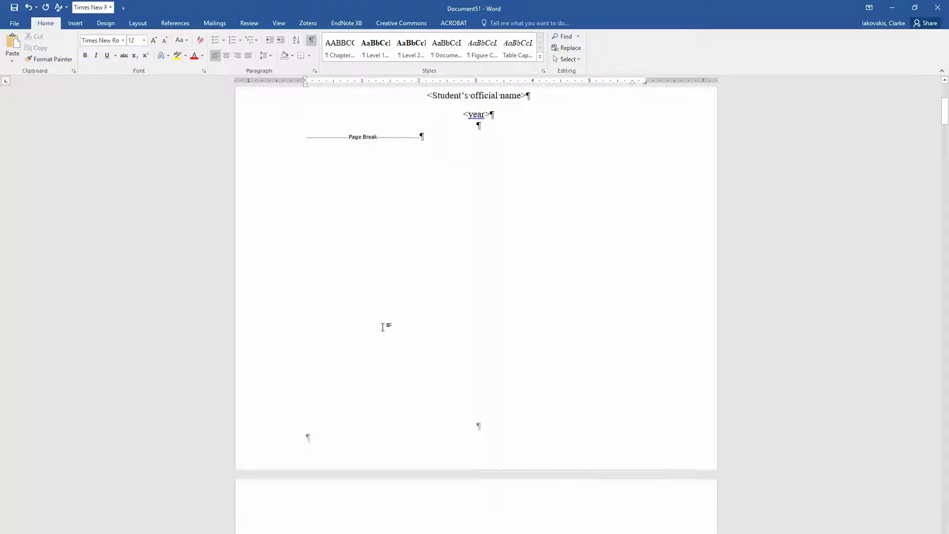
{"action": "scroll", "coordinate": [384, 327], "scroll_direction": "down", "scroll_amount": 4}
{"action": "scroll", "coordinate": [383, 329], "scroll_direction": "down", "scroll_amount": 3}
{"action": "scroll", "coordinate": [383, 329], "scroll_direction": "down", "scroll_amount": 5}
{"action": "scroll", "coordinate": [473, 326], "scroll_direction": "down", "scroll_amount": 4}
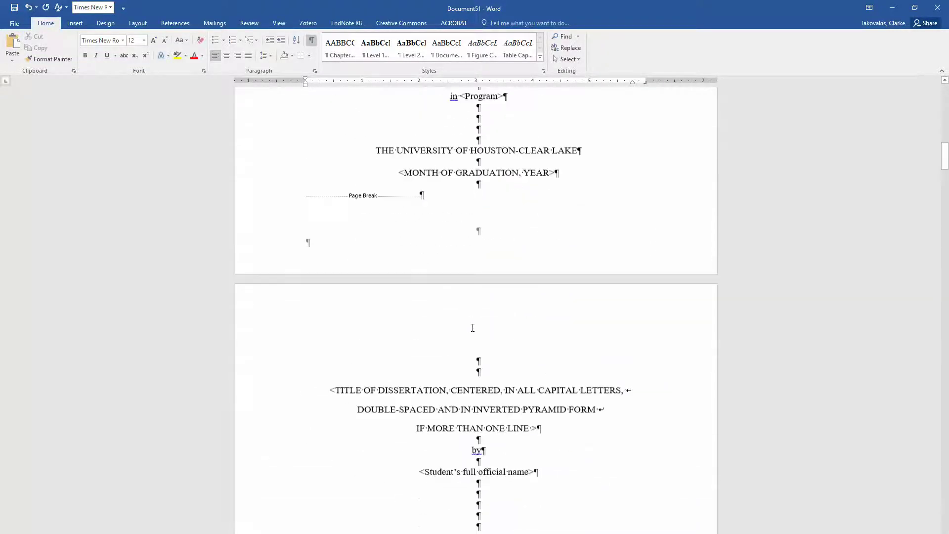
{"action": "scroll", "coordinate": [473, 328], "scroll_direction": "down", "scroll_amount": 6}
{"action": "scroll", "coordinate": [473, 329], "scroll_direction": "down", "scroll_amount": 6}
{"action": "scroll", "coordinate": [464, 296], "scroll_direction": "down", "scroll_amount": 3}
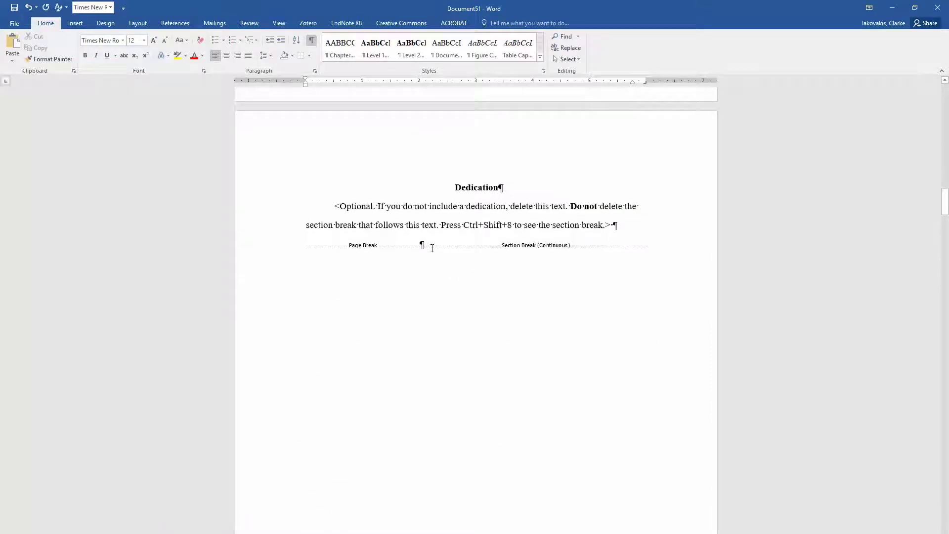
{"action": "scroll", "coordinate": [532, 252], "scroll_direction": "down", "scroll_amount": 3}
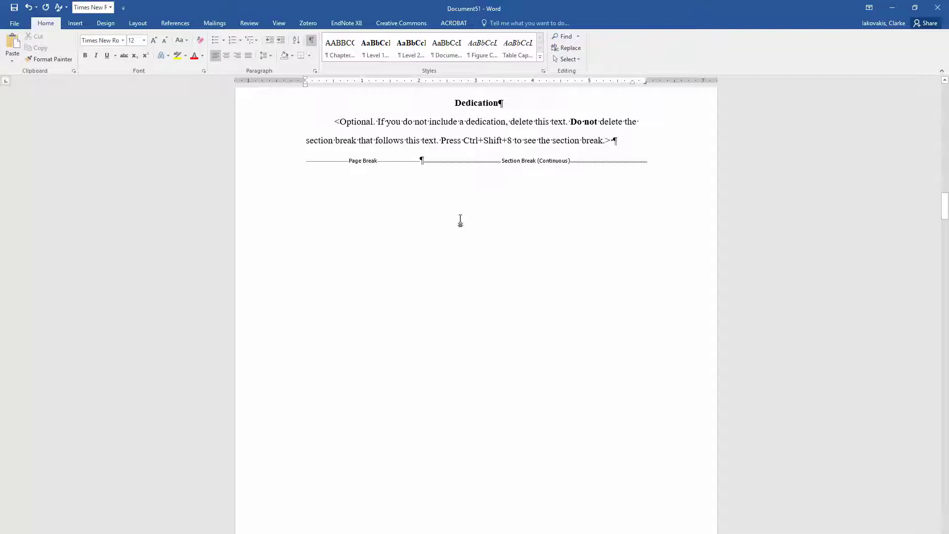
{"action": "scroll", "coordinate": [460, 220], "scroll_direction": "down", "scroll_amount": 6}
{"action": "scroll", "coordinate": [481, 310], "scroll_direction": "down", "scroll_amount": 10}
Step: Press Delete, undo and redo it, then continue to the List of Figures page
{"action": "key", "text": "Delete"}
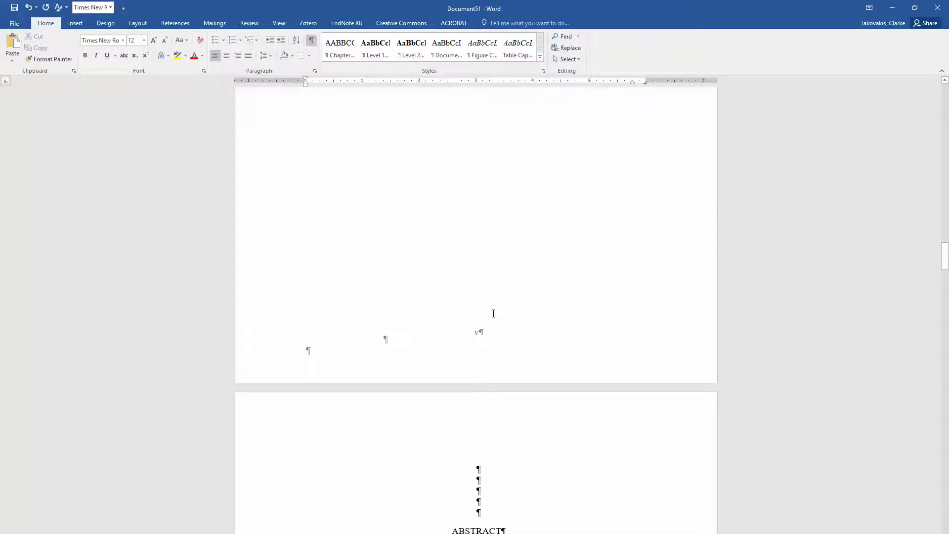
{"action": "key", "text": "ctrl+z"}
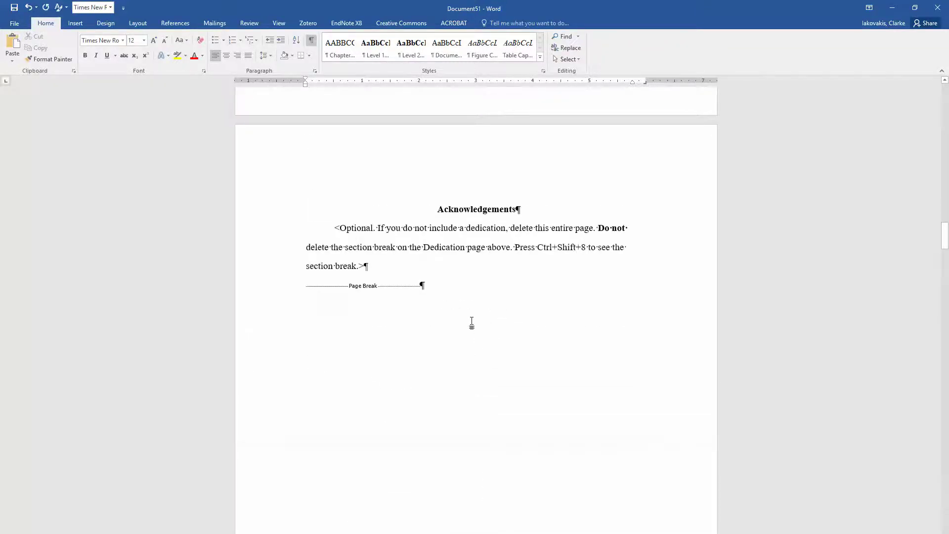
{"action": "key", "text": "ctrl+y"}
{"action": "scroll", "coordinate": [473, 321], "scroll_direction": "down", "scroll_amount": 10}
{"action": "scroll", "coordinate": [472, 321], "scroll_direction": "down", "scroll_amount": 10}
{"action": "scroll", "coordinate": [472, 321], "scroll_direction": "down", "scroll_amount": 4}
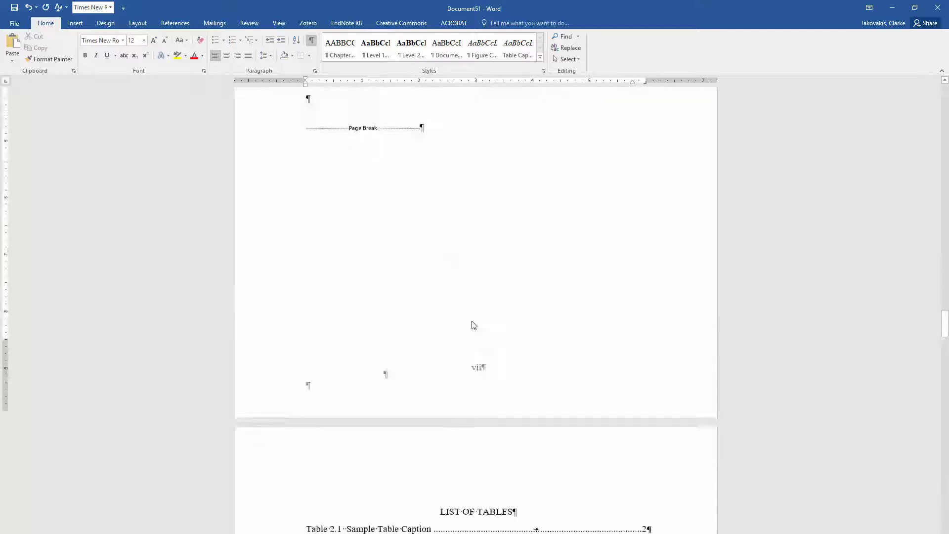
{"action": "scroll", "coordinate": [472, 322], "scroll_direction": "down", "scroll_amount": 8}
{"action": "scroll", "coordinate": [472, 321], "scroll_direction": "down", "scroll_amount": 9}
{"action": "scroll", "coordinate": [473, 321], "scroll_direction": "down", "scroll_amount": 8}
{"action": "scroll", "coordinate": [473, 322], "scroll_direction": "up", "scroll_amount": 1}
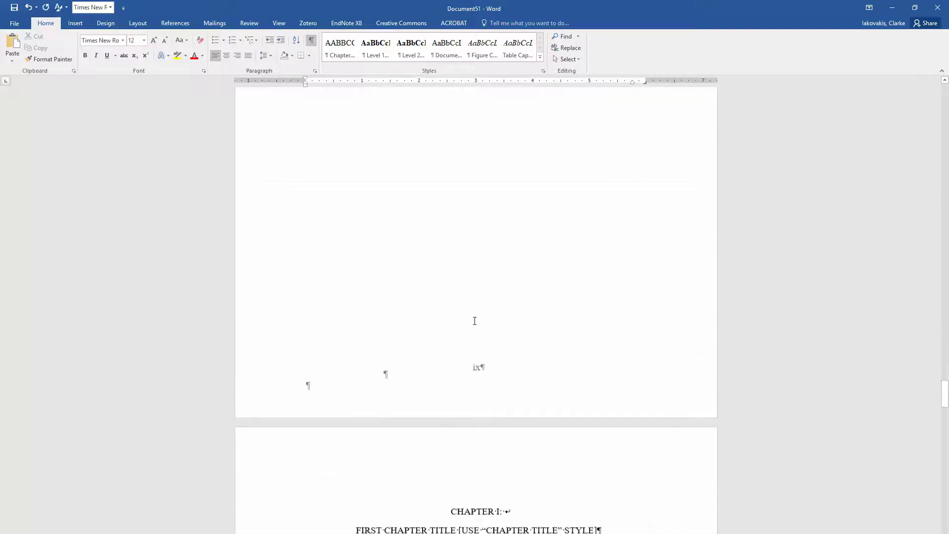
{"action": "scroll", "coordinate": [486, 306], "scroll_direction": "up", "scroll_amount": 6}
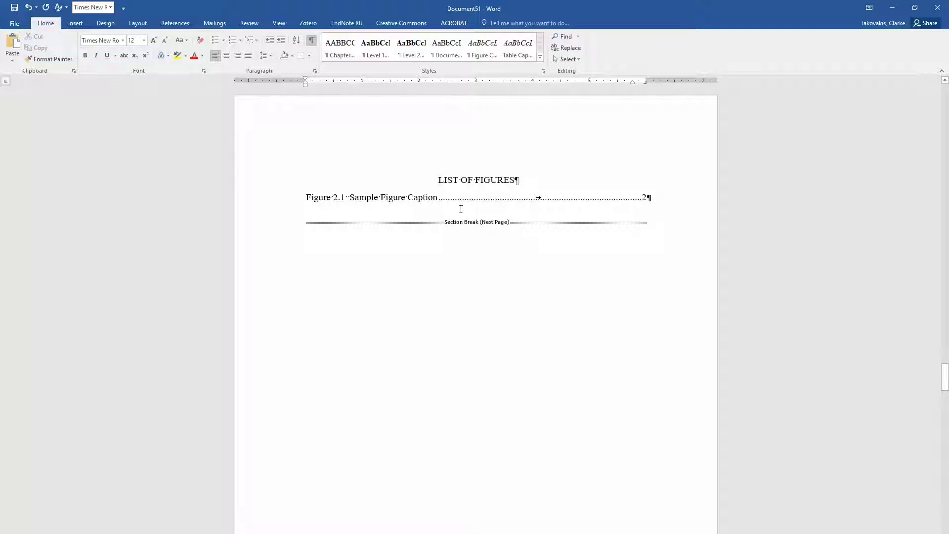
{"action": "scroll", "coordinate": [445, 263], "scroll_direction": "up", "scroll_amount": 3}
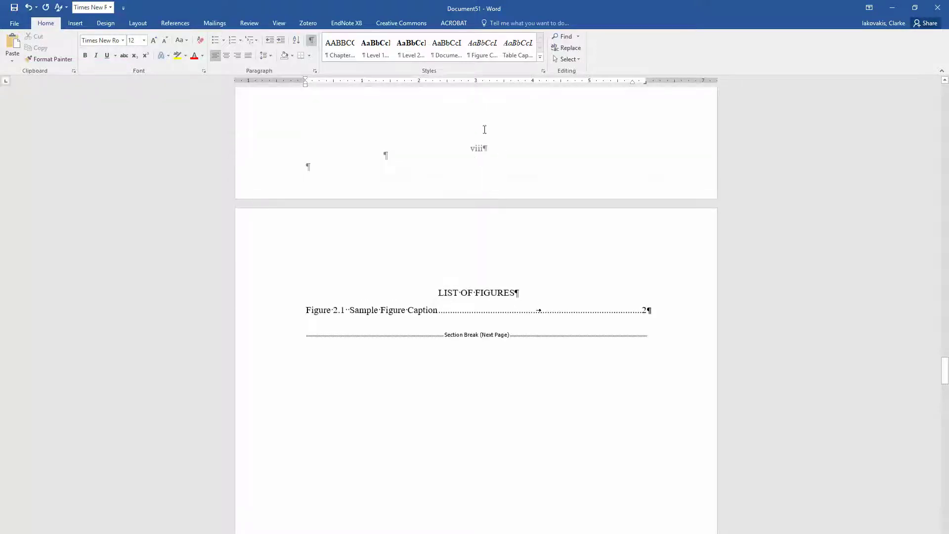
{"action": "scroll", "coordinate": [494, 247], "scroll_direction": "down", "scroll_amount": 3}
{"action": "scroll", "coordinate": [506, 324], "scroll_direction": "down", "scroll_amount": 6}
{"action": "scroll", "coordinate": [506, 324], "scroll_direction": "down", "scroll_amount": 6}
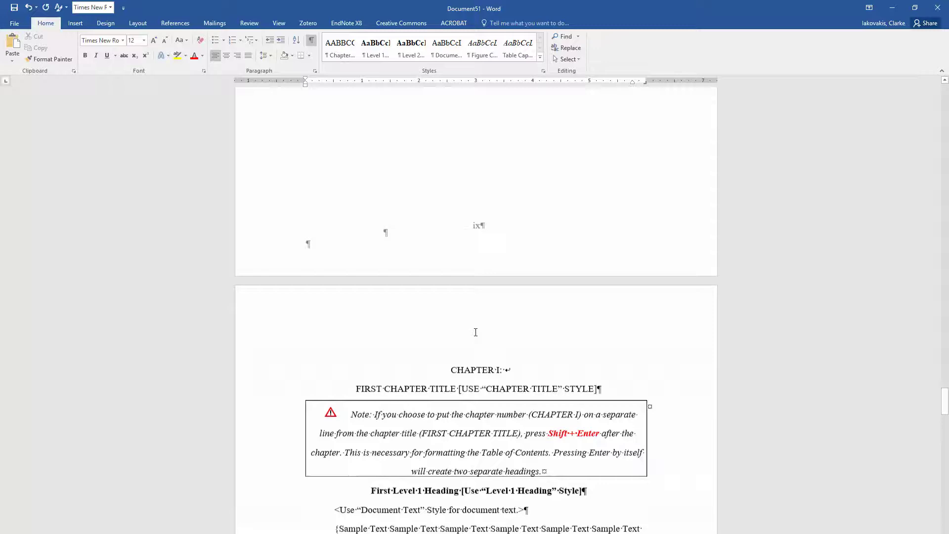
{"action": "scroll", "coordinate": [478, 324], "scroll_direction": "down", "scroll_amount": 5}
{"action": "scroll", "coordinate": [478, 325], "scroll_direction": "down", "scroll_amount": 5}
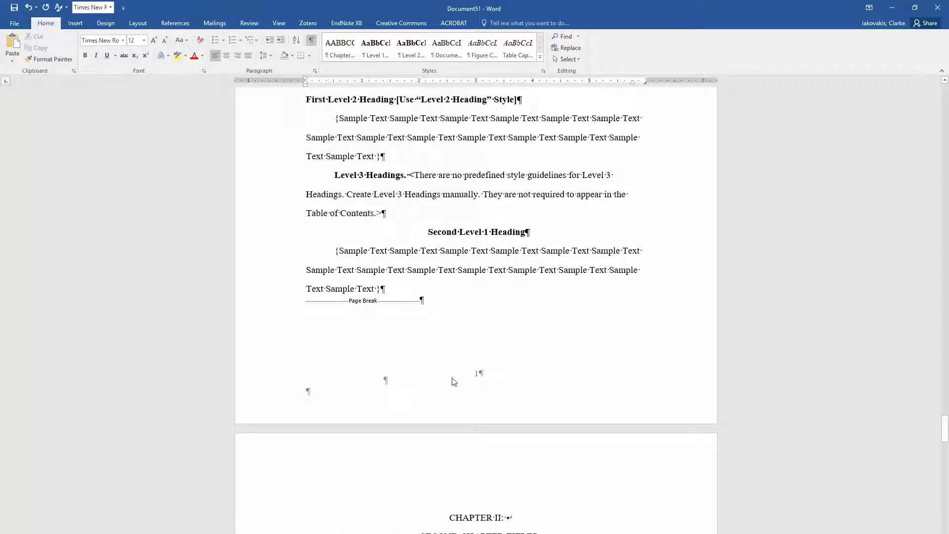
{"action": "scroll", "coordinate": [439, 345], "scroll_direction": "up", "scroll_amount": 3}
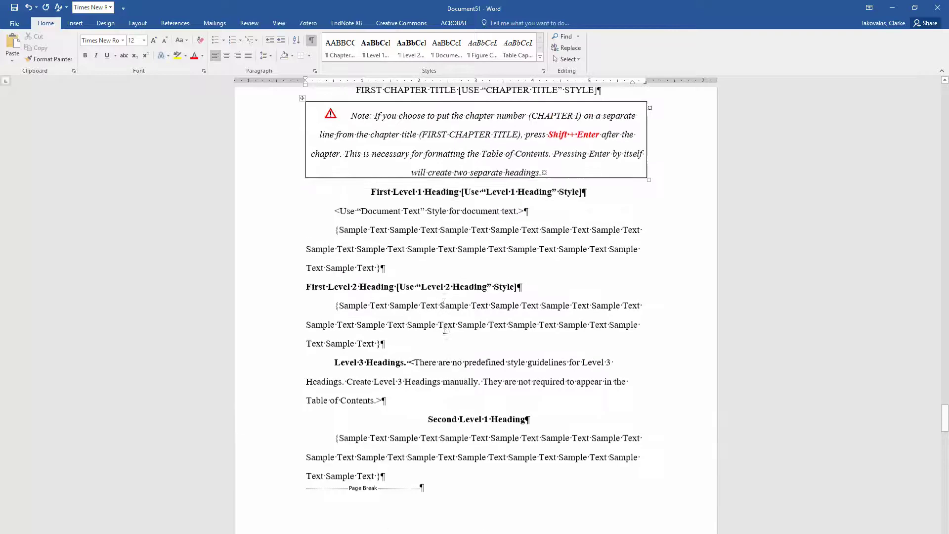
{"action": "scroll", "coordinate": [440, 341], "scroll_direction": "up", "scroll_amount": 4}
{"action": "scroll", "coordinate": [445, 328], "scroll_direction": "up", "scroll_amount": 5}
{"action": "scroll", "coordinate": [447, 325], "scroll_direction": "up", "scroll_amount": 7}
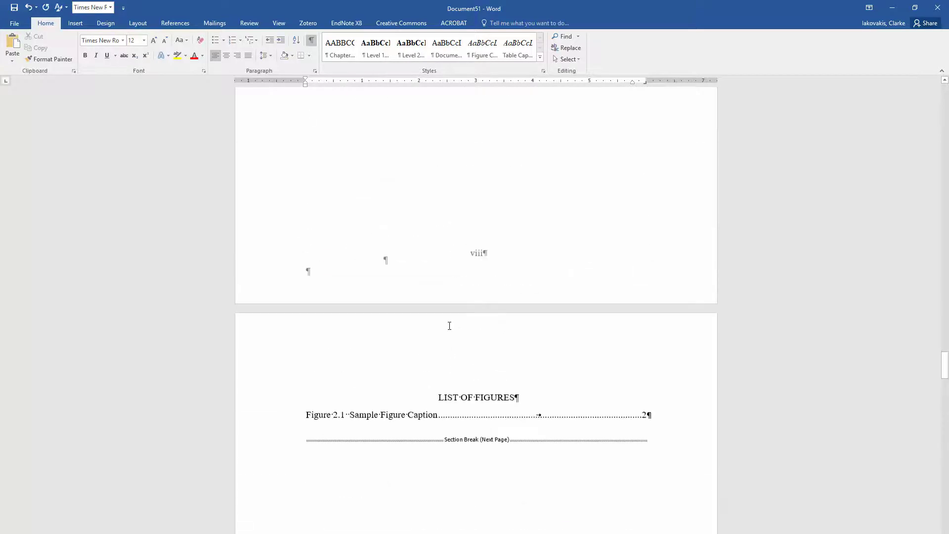
{"action": "scroll", "coordinate": [460, 322], "scroll_direction": "up", "scroll_amount": 2}
Step: Scroll back up past Abstract and Acknowledgements to the Dedication page
{"action": "scroll", "coordinate": [460, 323], "scroll_direction": "down", "scroll_amount": 3}
{"action": "scroll", "coordinate": [543, 276], "scroll_direction": "down", "scroll_amount": 1}
{"action": "scroll", "coordinate": [692, 262], "scroll_direction": "up", "scroll_amount": 5}
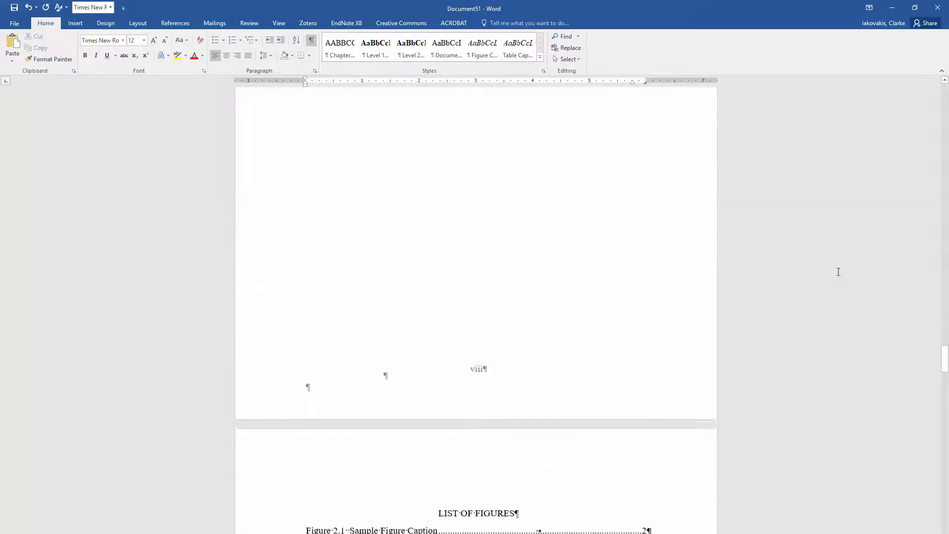
{"action": "left_click_drag", "start_coordinate": [945, 348], "coordinate": [945, 272]}
{"action": "scroll", "coordinate": [553, 324], "scroll_direction": "up", "scroll_amount": 4}
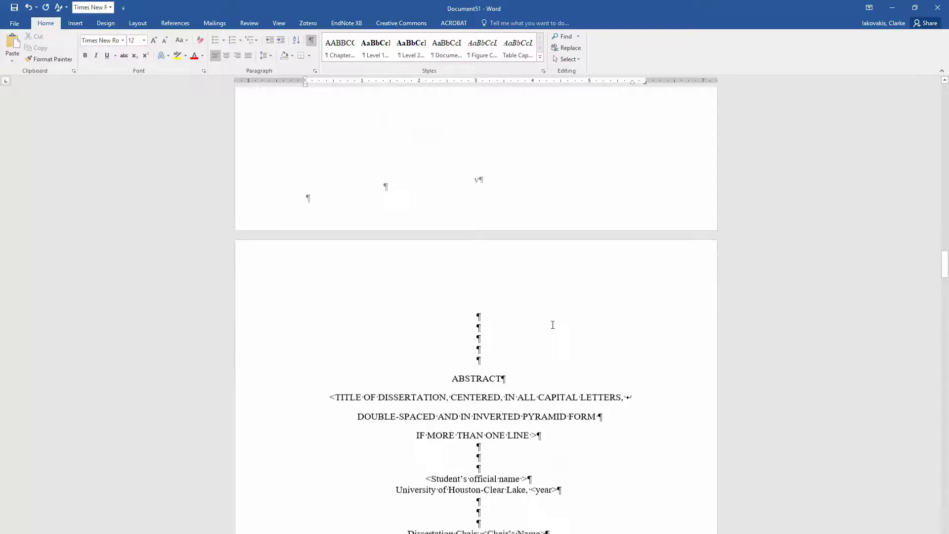
{"action": "scroll", "coordinate": [551, 324], "scroll_direction": "down", "scroll_amount": 3}
{"action": "scroll", "coordinate": [551, 325], "scroll_direction": "up", "scroll_amount": 6}
{"action": "scroll", "coordinate": [551, 325], "scroll_direction": "up", "scroll_amount": 6}
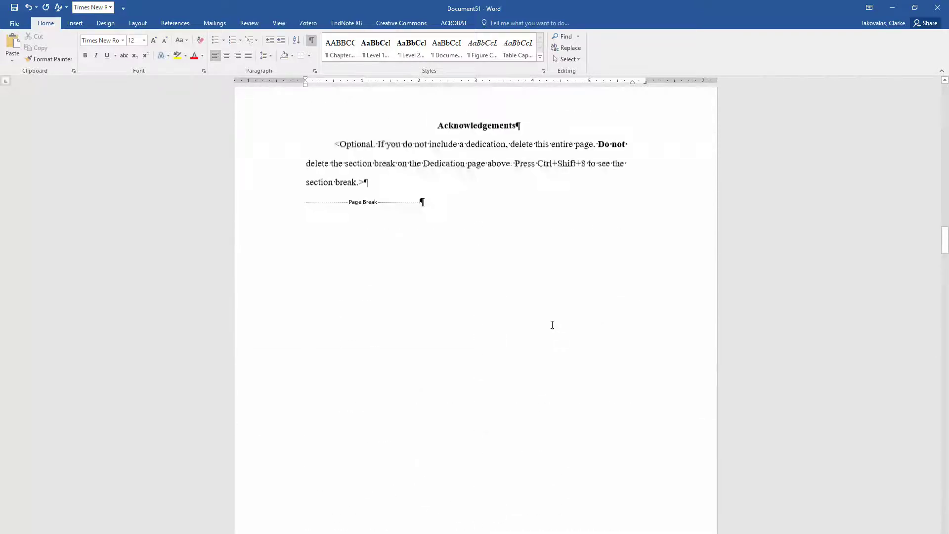
{"action": "scroll", "coordinate": [552, 325], "scroll_direction": "up", "scroll_amount": 2}
{"action": "scroll", "coordinate": [552, 325], "scroll_direction": "up", "scroll_amount": 3}
{"action": "scroll", "coordinate": [553, 324], "scroll_direction": "up", "scroll_amount": 6}
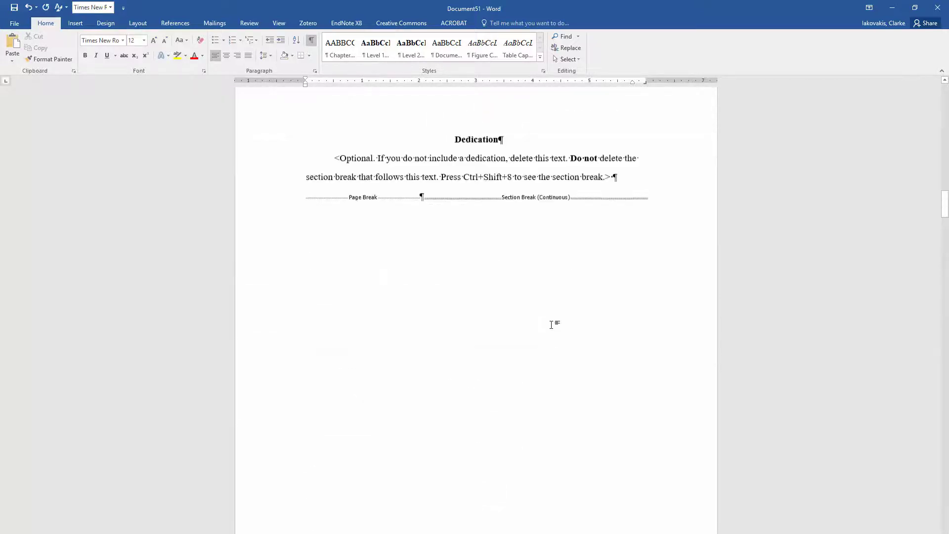
{"action": "scroll", "coordinate": [457, 232], "scroll_direction": "up", "scroll_amount": 1}
Step: Place the insertion point in the Dedication placeholder text
{"action": "left_click", "coordinate": [445, 284]}
{"action": "scroll", "coordinate": [445, 284], "scroll_direction": "up", "scroll_amount": 2}
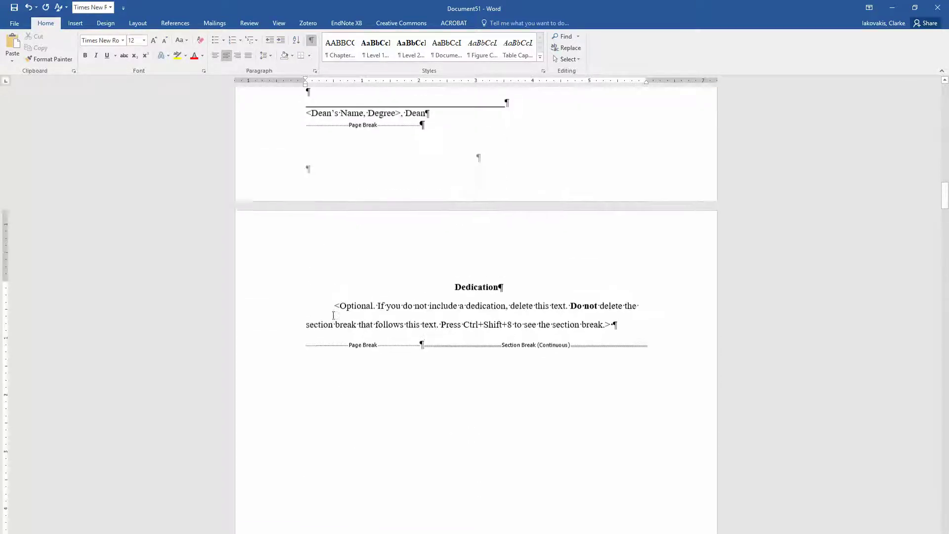
{"action": "scroll", "coordinate": [250, 290], "scroll_direction": "up", "scroll_amount": 2}
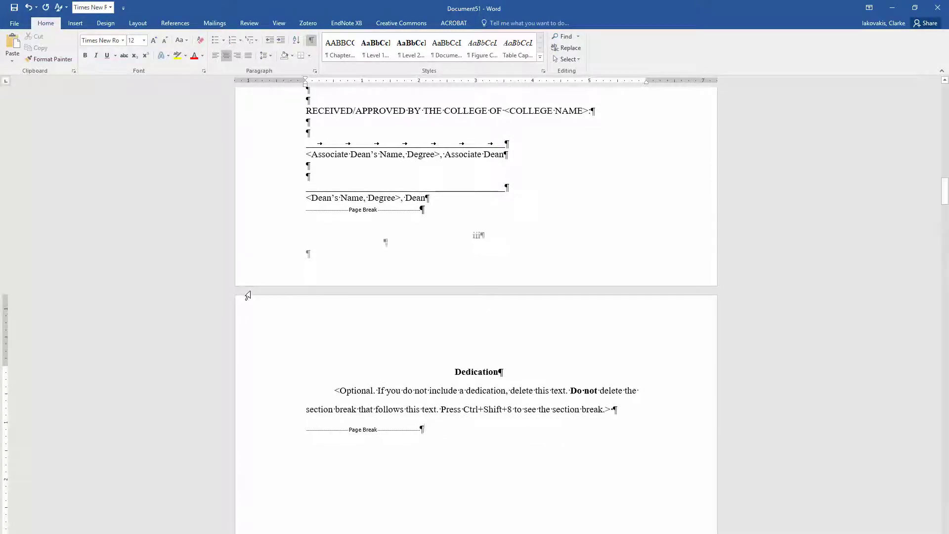
{"action": "scroll", "coordinate": [250, 291], "scroll_direction": "down", "scroll_amount": 8}
Step: Hide the formatting marks and scroll up through the front matter
{"action": "left_click", "coordinate": [311, 40]}
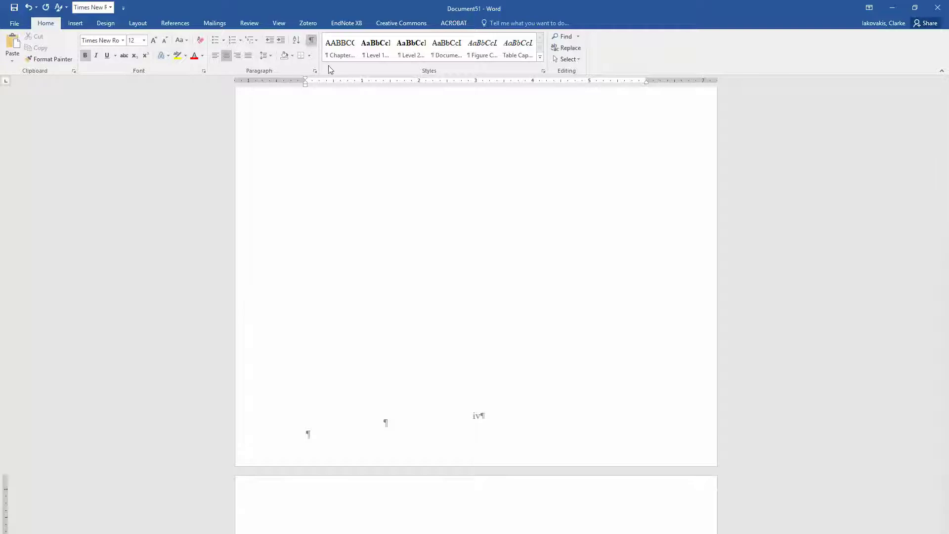
{"action": "scroll", "coordinate": [444, 345], "scroll_direction": "up", "scroll_amount": 2}
{"action": "scroll", "coordinate": [474, 344], "scroll_direction": "up", "scroll_amount": 8}
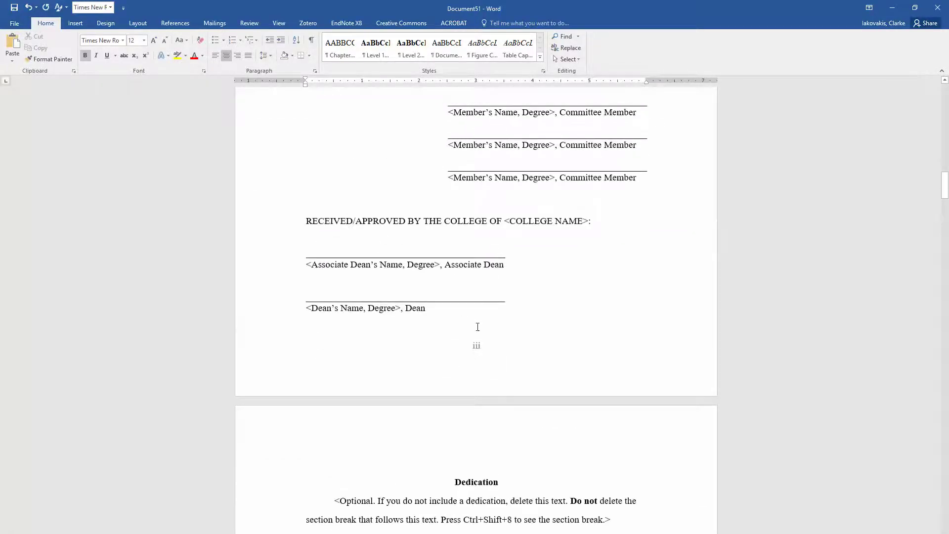
{"action": "scroll", "coordinate": [478, 348], "scroll_direction": "up", "scroll_amount": 3}
{"action": "scroll", "coordinate": [477, 351], "scroll_direction": "up", "scroll_amount": 5}
{"action": "scroll", "coordinate": [475, 262], "scroll_direction": "up", "scroll_amount": 2}
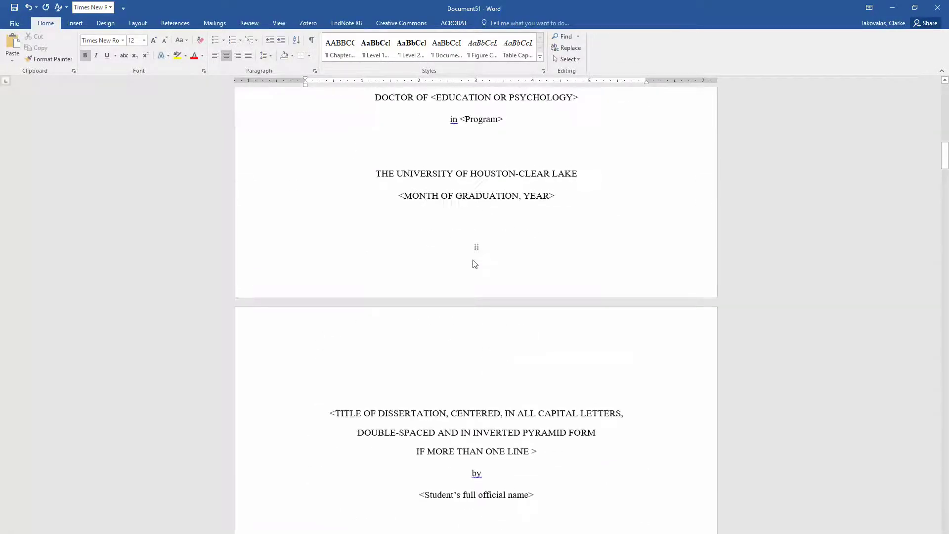
{"action": "scroll", "coordinate": [486, 246], "scroll_direction": "up", "scroll_amount": 3}
{"action": "scroll", "coordinate": [485, 277], "scroll_direction": "up", "scroll_amount": 6}
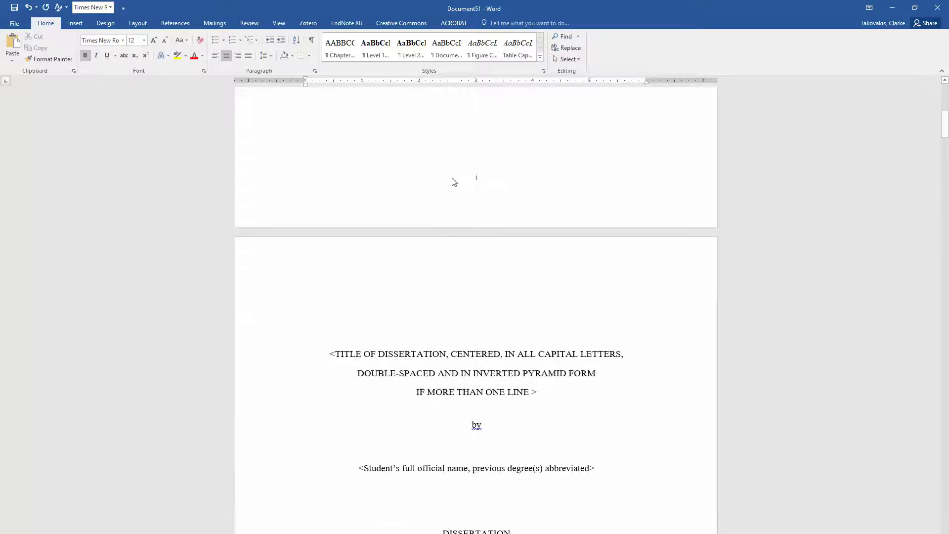
Step: Return to the Dedication page with formatting marks shown, exposing its page and section breaks
{"action": "scroll", "coordinate": [491, 320], "scroll_direction": "down", "scroll_amount": 8}
{"action": "scroll", "coordinate": [475, 316], "scroll_direction": "down", "scroll_amount": 6}
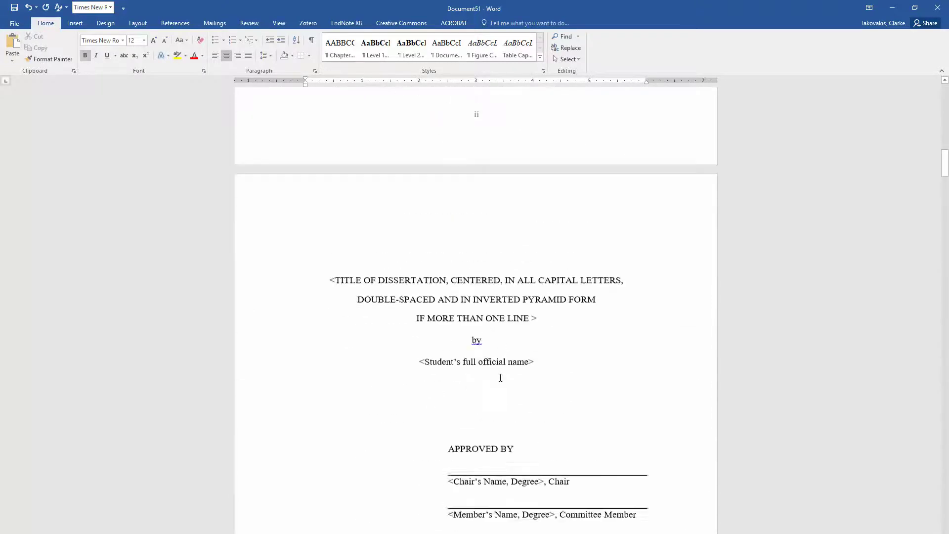
{"action": "scroll", "coordinate": [395, 322], "scroll_direction": "down", "scroll_amount": 7}
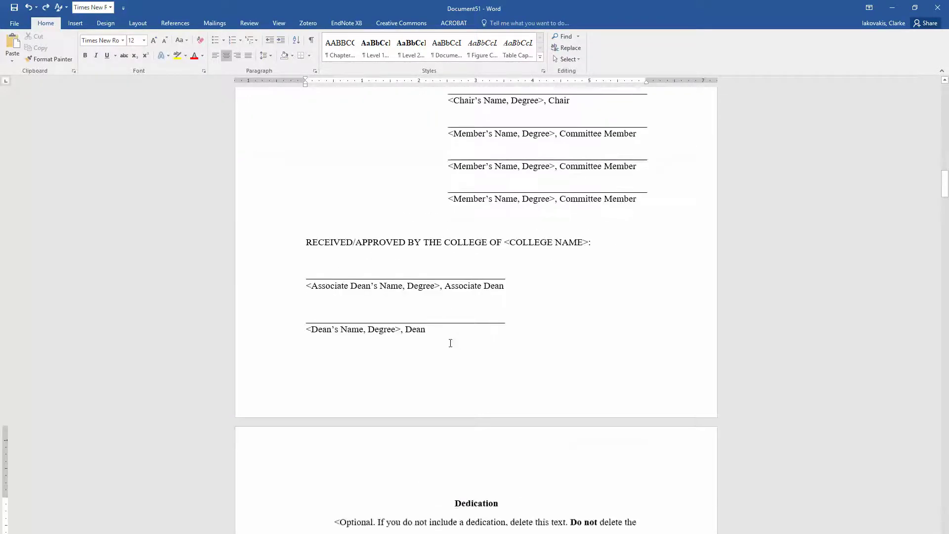
{"action": "scroll", "coordinate": [435, 366], "scroll_direction": "down", "scroll_amount": 3}
{"action": "scroll", "coordinate": [473, 356], "scroll_direction": "down", "scroll_amount": 2}
{"action": "scroll", "coordinate": [472, 355], "scroll_direction": "down", "scroll_amount": 1}
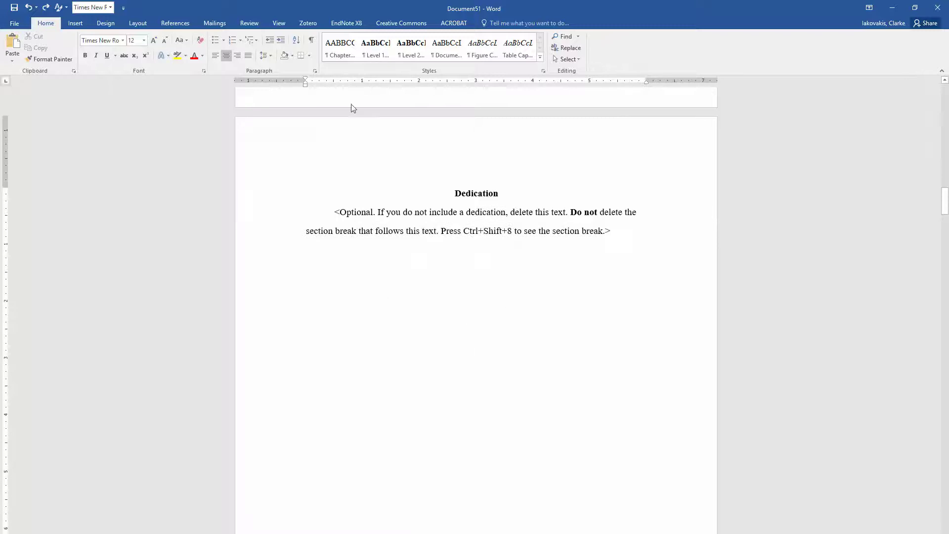
{"action": "left_click", "coordinate": [311, 39]}
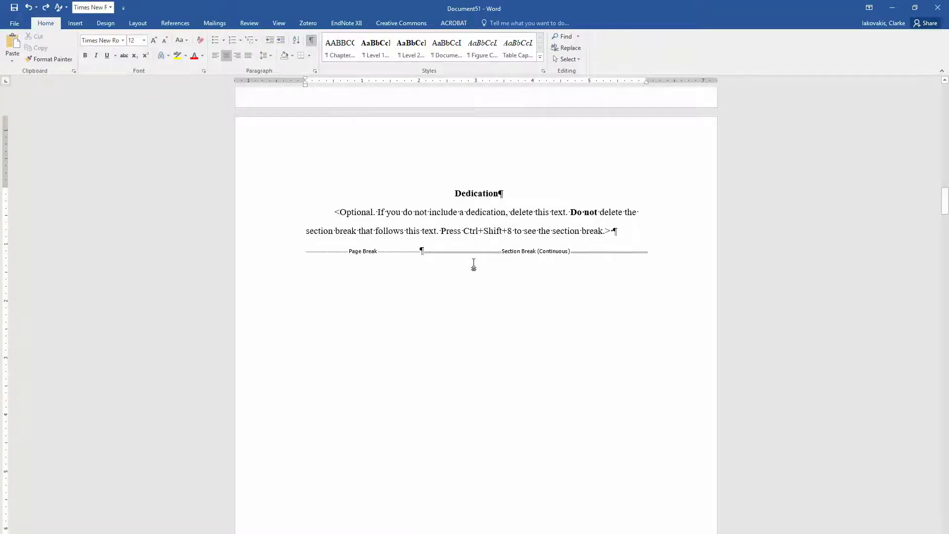
Step: Select and delete the Dedication heading, text and page break, keeping the continuous section break
{"action": "scroll", "coordinate": [422, 396], "scroll_direction": "down", "scroll_amount": 5}
{"action": "scroll", "coordinate": [425, 391], "scroll_direction": "down", "scroll_amount": 5}
{"action": "scroll", "coordinate": [440, 383], "scroll_direction": "down", "scroll_amount": 5}
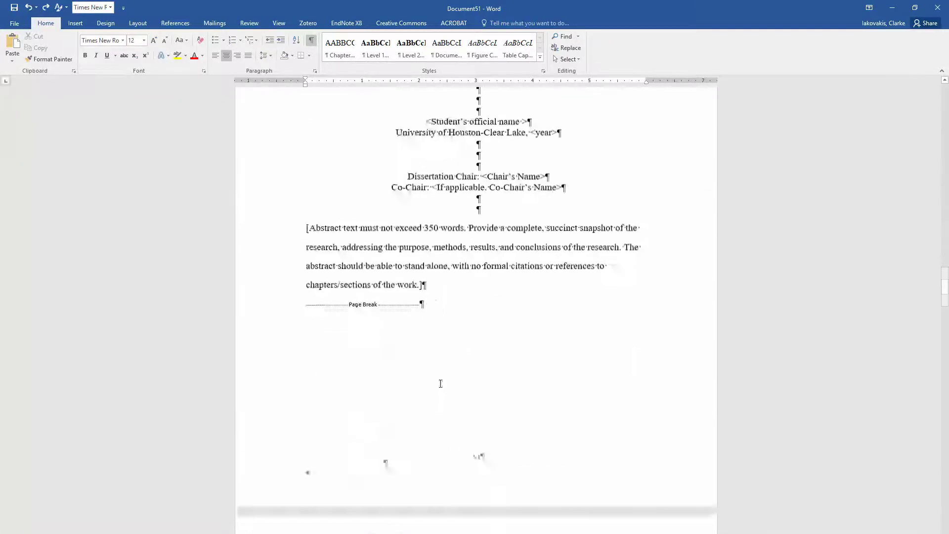
{"action": "scroll", "coordinate": [441, 383], "scroll_direction": "down", "scroll_amount": 5}
{"action": "scroll", "coordinate": [440, 383], "scroll_direction": "down", "scroll_amount": 5}
{"action": "scroll", "coordinate": [417, 348], "scroll_direction": "down", "scroll_amount": 2}
{"action": "scroll", "coordinate": [419, 347], "scroll_direction": "down", "scroll_amount": 5}
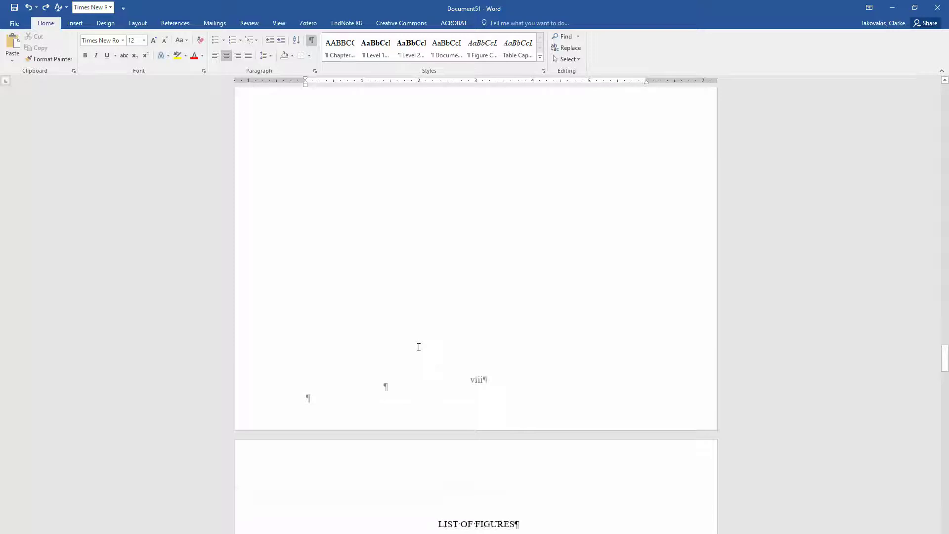
{"action": "left_click_drag", "start_coordinate": [945, 349], "coordinate": [944, 203]}
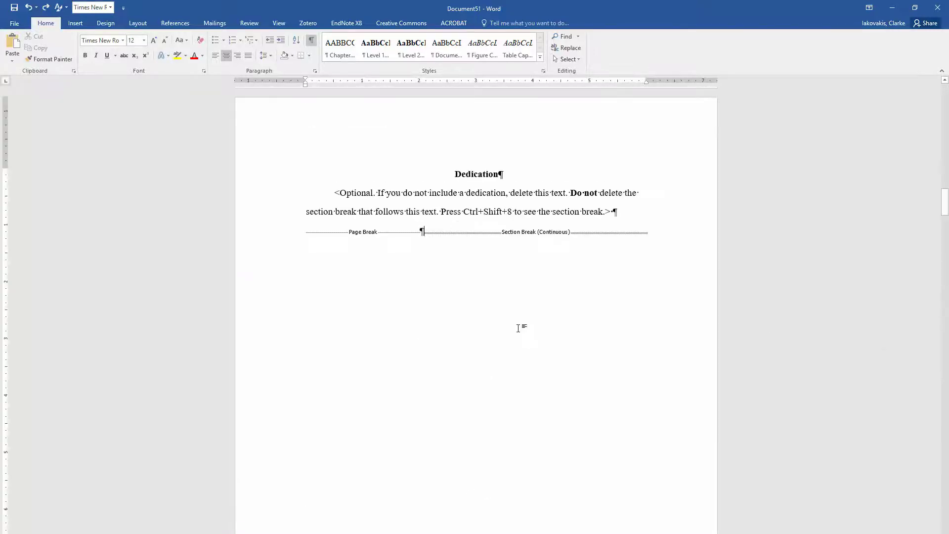
{"action": "scroll", "coordinate": [457, 231], "scroll_direction": "up", "scroll_amount": 1}
{"action": "scroll", "coordinate": [471, 290], "scroll_direction": "up", "scroll_amount": 5}
{"action": "scroll", "coordinate": [417, 396], "scroll_direction": "up", "scroll_amount": 2}
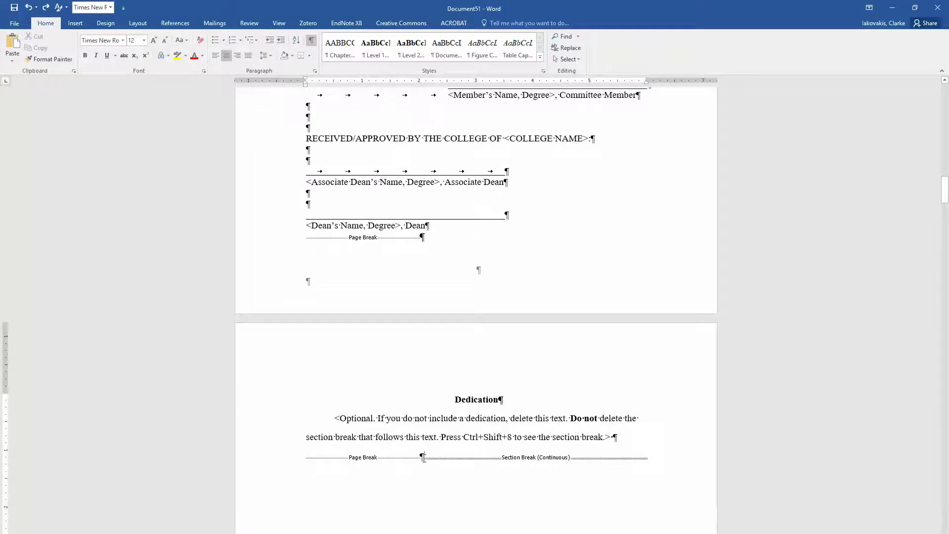
{"action": "left_click_drag", "start_coordinate": [423, 457], "coordinate": [456, 391]}
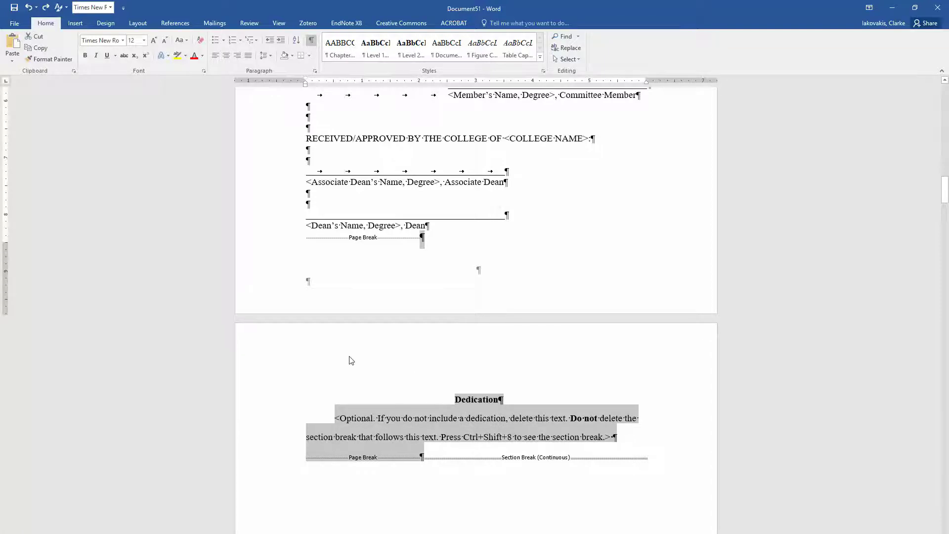
{"action": "key", "text": "Delete"}
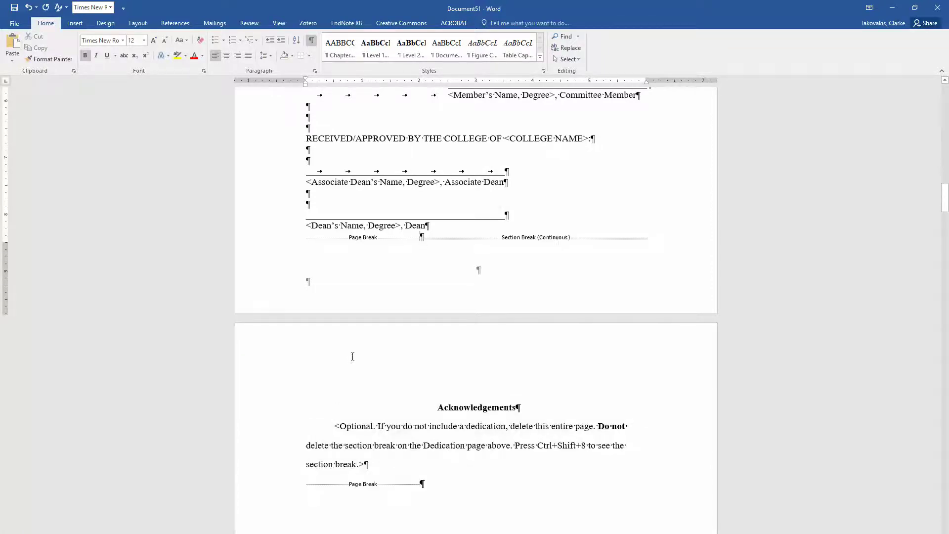
Step: Hide formatting marks, move down to the Abstract page, and show them again
{"action": "key", "text": "ctrl+shift+8"}
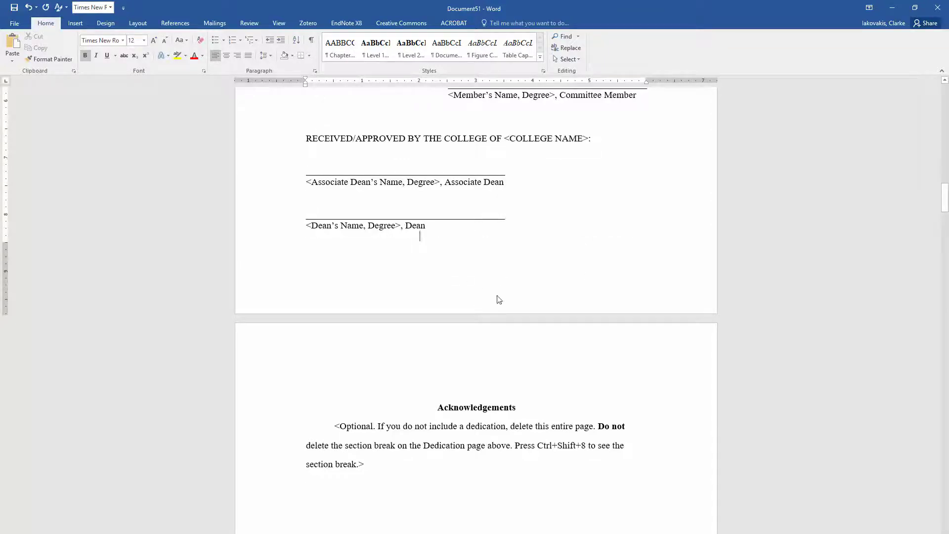
{"action": "scroll", "coordinate": [455, 299], "scroll_direction": "up", "scroll_amount": 5}
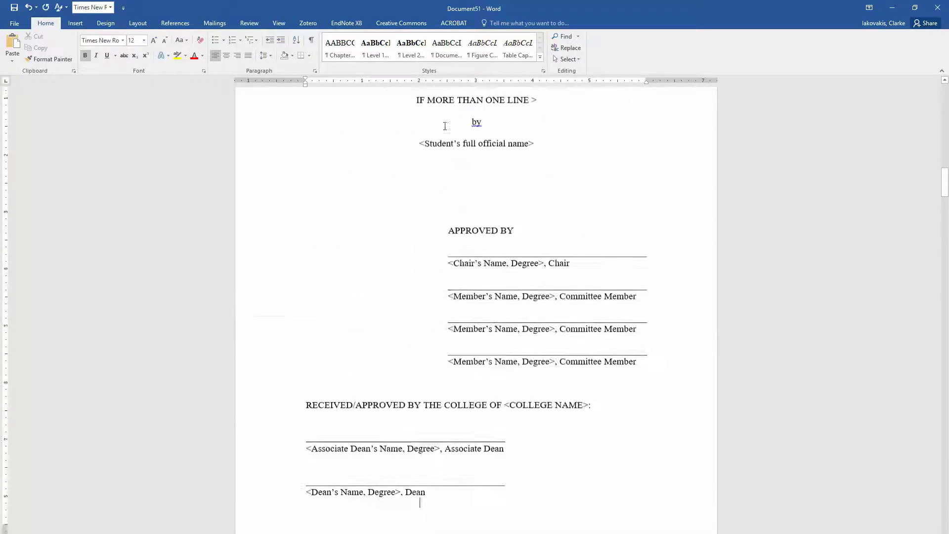
{"action": "scroll", "coordinate": [445, 127], "scroll_direction": "up", "scroll_amount": 4}
{"action": "scroll", "coordinate": [447, 124], "scroll_direction": "up", "scroll_amount": 4}
{"action": "scroll", "coordinate": [472, 332], "scroll_direction": "down", "scroll_amount": 2}
{"action": "scroll", "coordinate": [477, 330], "scroll_direction": "down", "scroll_amount": 5}
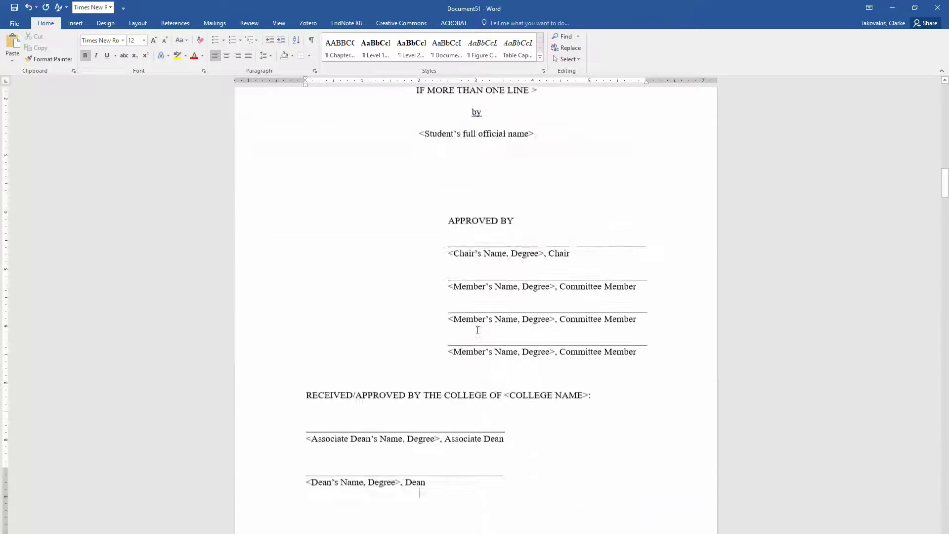
{"action": "scroll", "coordinate": [476, 328], "scroll_direction": "down", "scroll_amount": 5}
{"action": "scroll", "coordinate": [479, 329], "scroll_direction": "down", "scroll_amount": 5}
{"action": "scroll", "coordinate": [476, 361], "scroll_direction": "down", "scroll_amount": 5}
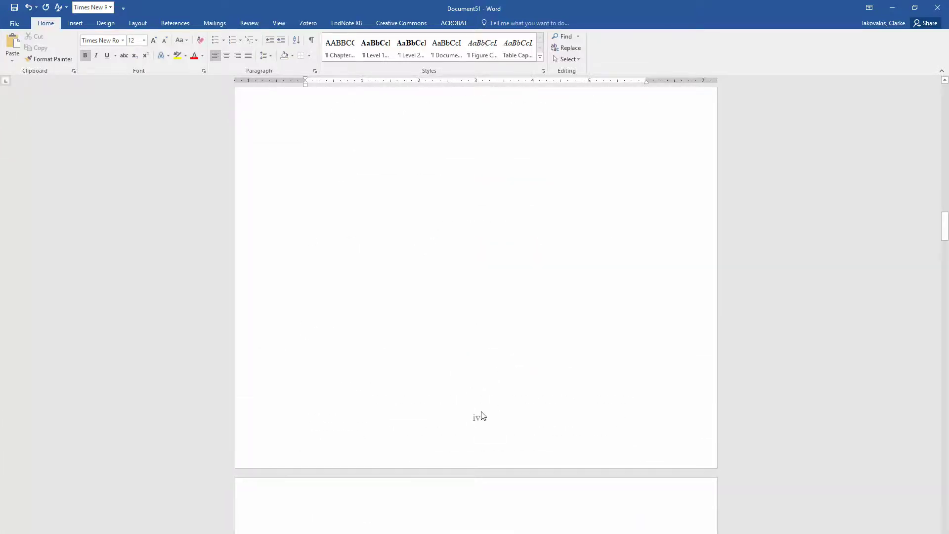
{"action": "scroll", "coordinate": [482, 415], "scroll_direction": "down", "scroll_amount": 6}
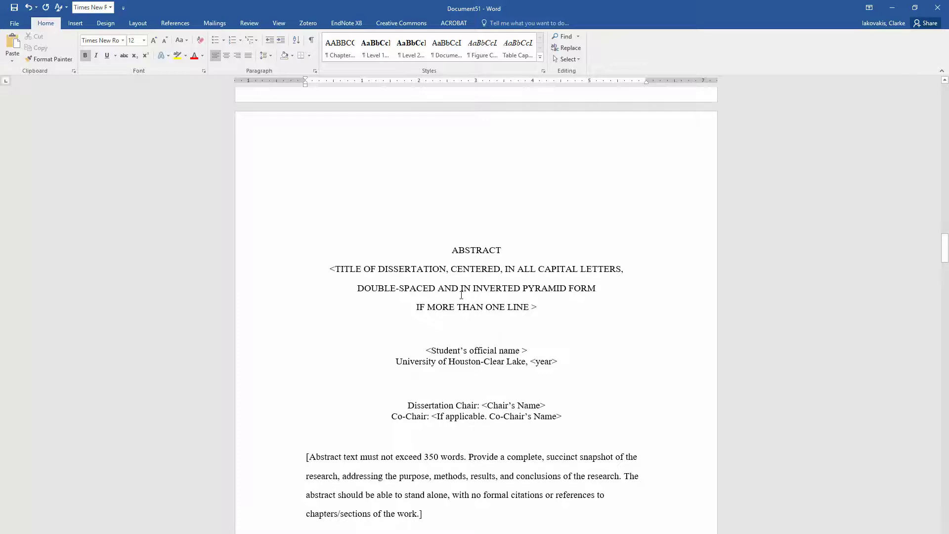
{"action": "left_click", "coordinate": [311, 40]}
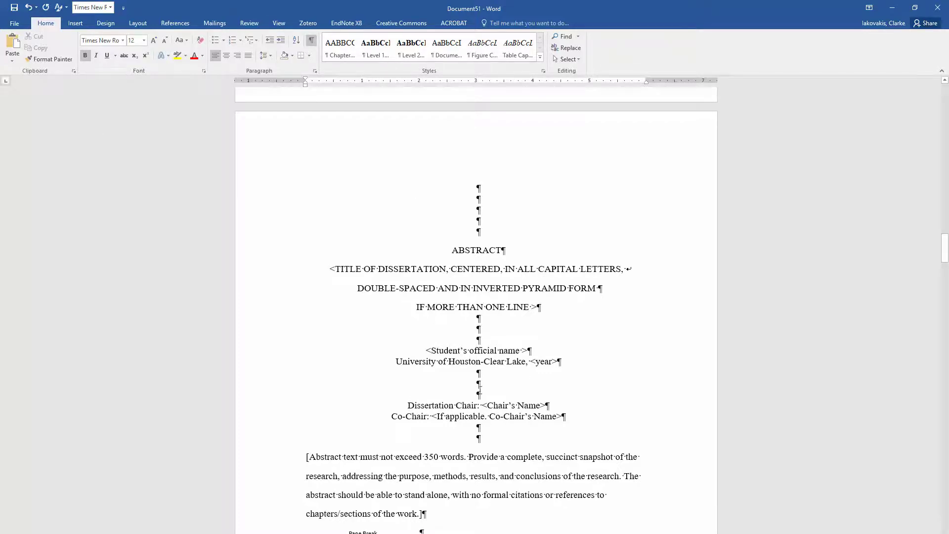
Step: Delete the LIST OF FIGURES heading and its Figure 2.1 entry, clearing that page
{"action": "scroll", "coordinate": [428, 377], "scroll_direction": "down", "scroll_amount": 6}
{"action": "scroll", "coordinate": [486, 355], "scroll_direction": "down", "scroll_amount": 4}
{"action": "scroll", "coordinate": [486, 355], "scroll_direction": "down", "scroll_amount": 5}
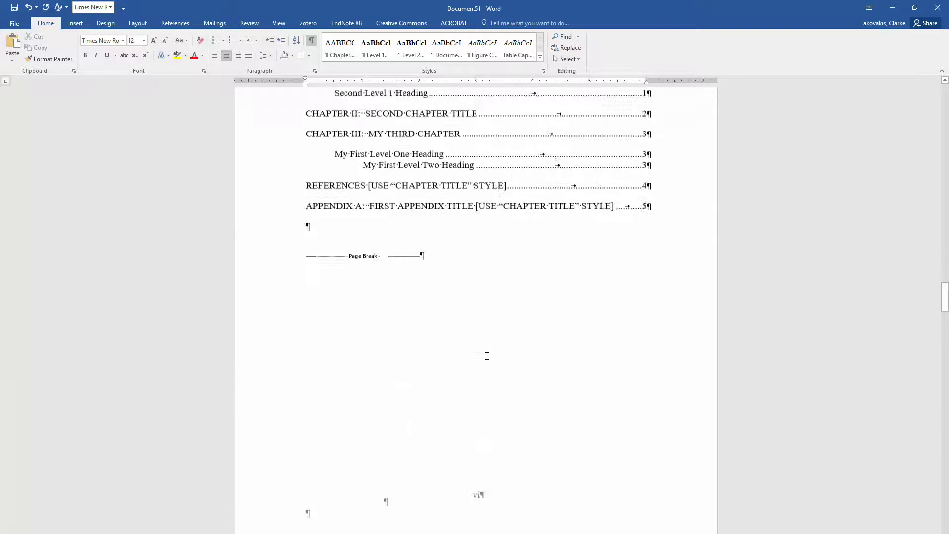
{"action": "scroll", "coordinate": [486, 355], "scroll_direction": "down", "scroll_amount": 5}
{"action": "scroll", "coordinate": [487, 355], "scroll_direction": "down", "scroll_amount": 2}
{"action": "scroll", "coordinate": [489, 356], "scroll_direction": "down", "scroll_amount": 4}
{"action": "scroll", "coordinate": [489, 356], "scroll_direction": "down", "scroll_amount": 4}
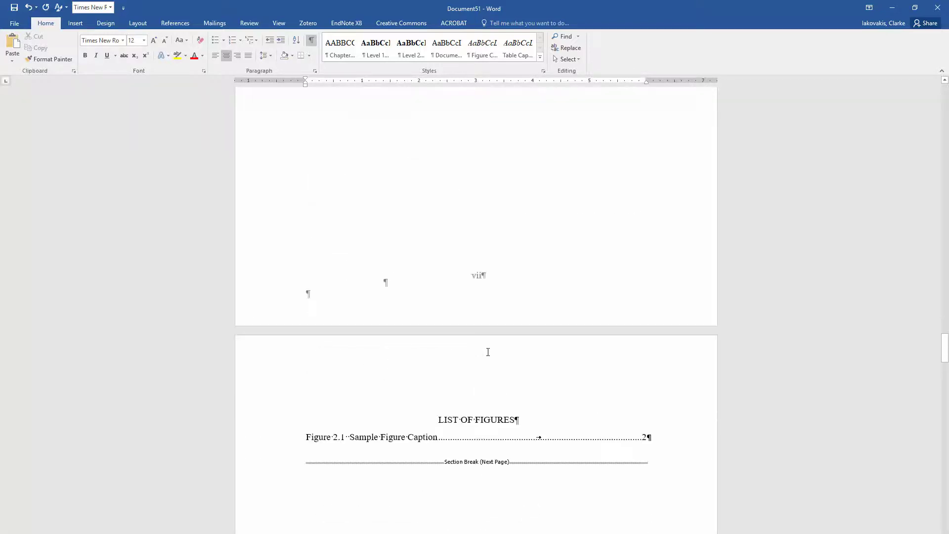
{"action": "scroll", "coordinate": [671, 398], "scroll_direction": "down", "scroll_amount": 1}
{"action": "triple_click", "coordinate": [672, 394]}
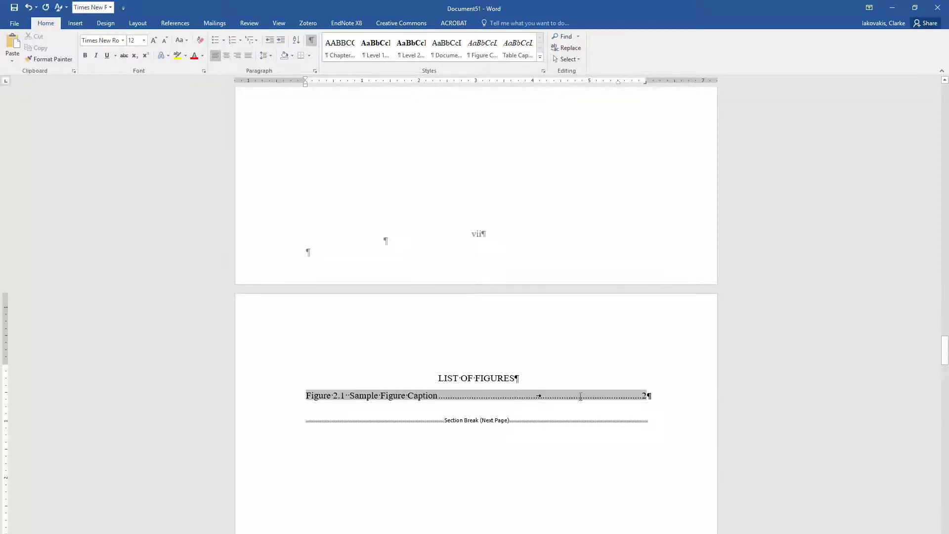
{"action": "left_click_drag", "start_coordinate": [581, 396], "coordinate": [410, 349]}
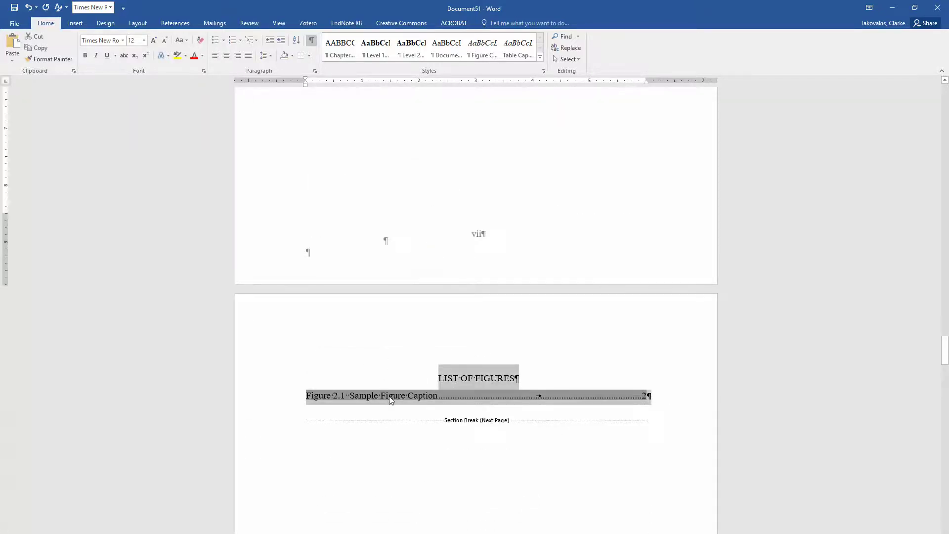
{"action": "key", "text": "Delete"}
{"action": "key", "text": "BackSpace"}
Step: Delete the LIST OF TABLES content, keeping the section break so Chapter I follows
{"action": "scroll", "coordinate": [489, 430], "scroll_direction": "up", "scroll_amount": 7}
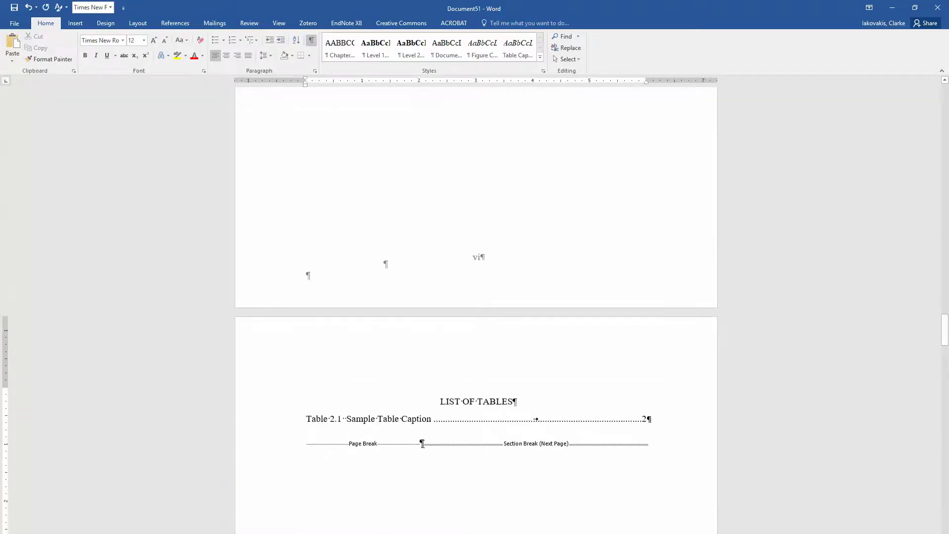
{"action": "left_click_drag", "start_coordinate": [417, 440], "coordinate": [432, 382]}
{"action": "key", "text": "Delete"}
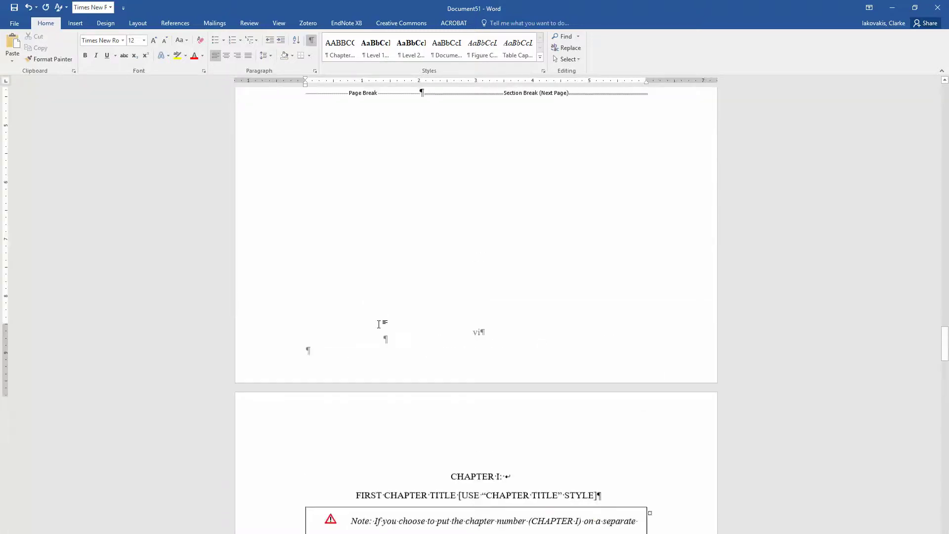
{"action": "scroll", "coordinate": [402, 349], "scroll_direction": "up", "scroll_amount": 3}
{"action": "scroll", "coordinate": [403, 350], "scroll_direction": "up", "scroll_amount": 1}
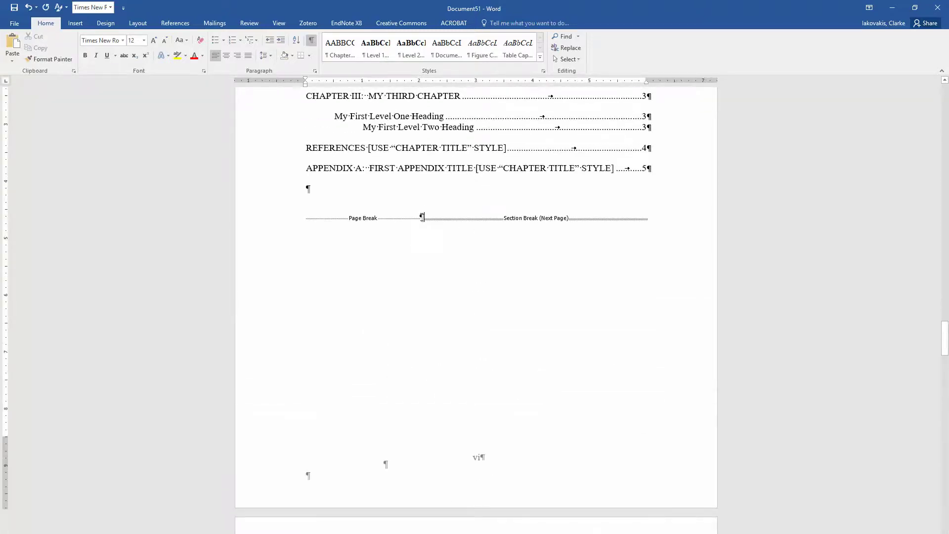
{"action": "scroll", "coordinate": [564, 228], "scroll_direction": "down", "scroll_amount": 3}
{"action": "scroll", "coordinate": [528, 421], "scroll_direction": "down", "scroll_amount": 2}
{"action": "scroll", "coordinate": [471, 316], "scroll_direction": "down", "scroll_amount": 5}
{"action": "scroll", "coordinate": [471, 346], "scroll_direction": "down", "scroll_amount": 10}
{"action": "scroll", "coordinate": [470, 420], "scroll_direction": "down", "scroll_amount": 4}
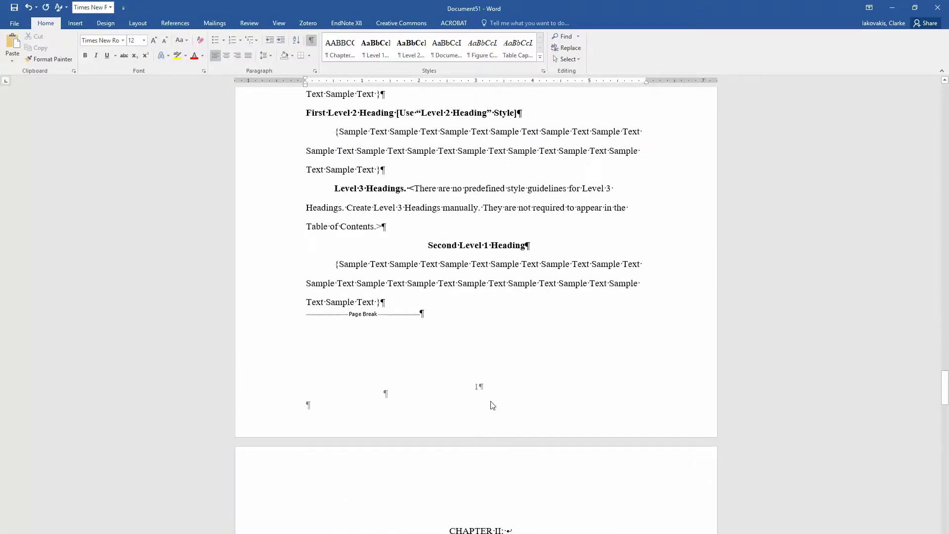